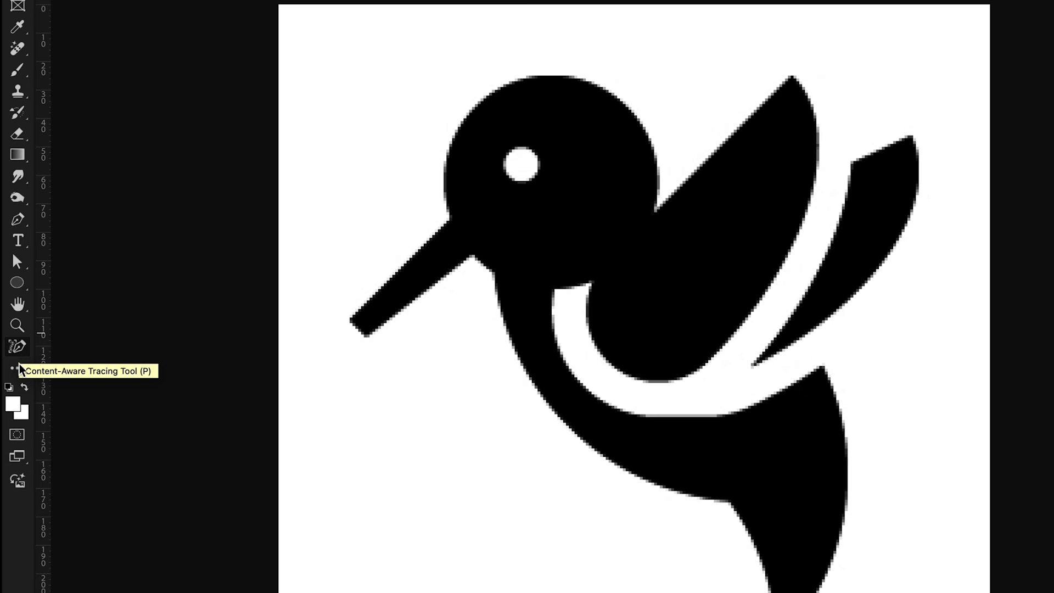
- Open the toolbar customization, examine the assigned and extra tools for the Content-Aware Tracing Tool, and close it
{"action": "left_click", "coordinate": [18, 370]}
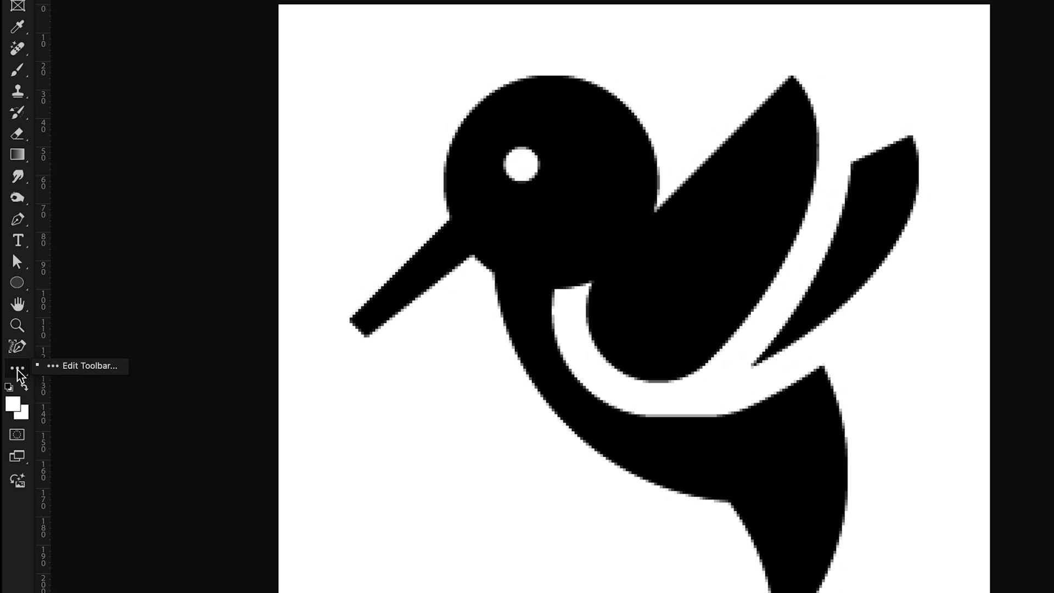
{"action": "left_click", "coordinate": [82, 366]}
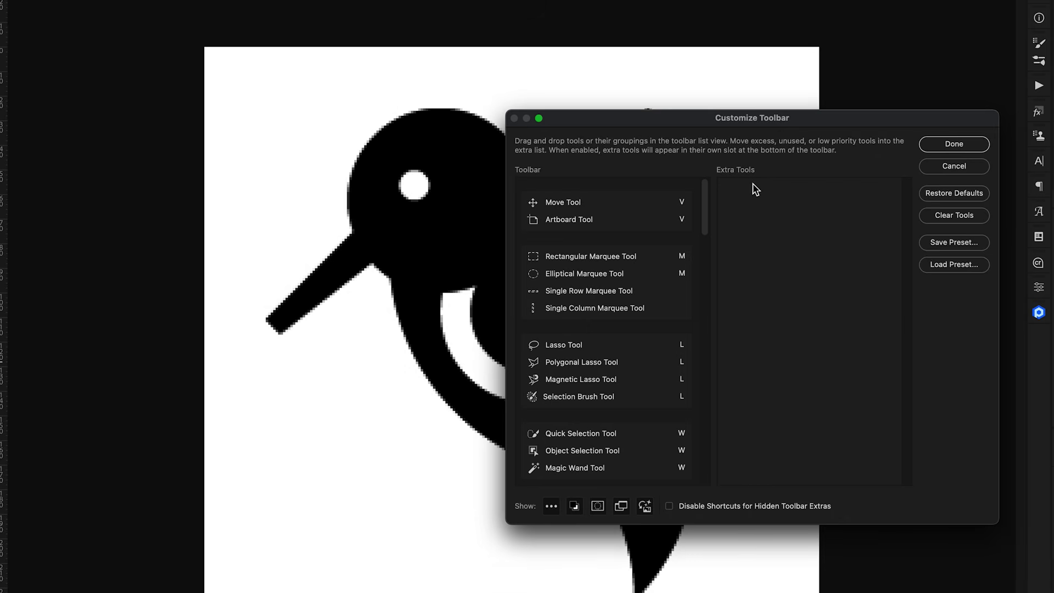
{"action": "scroll", "coordinate": [613, 379], "scroll_direction": "down", "scroll_amount": 5}
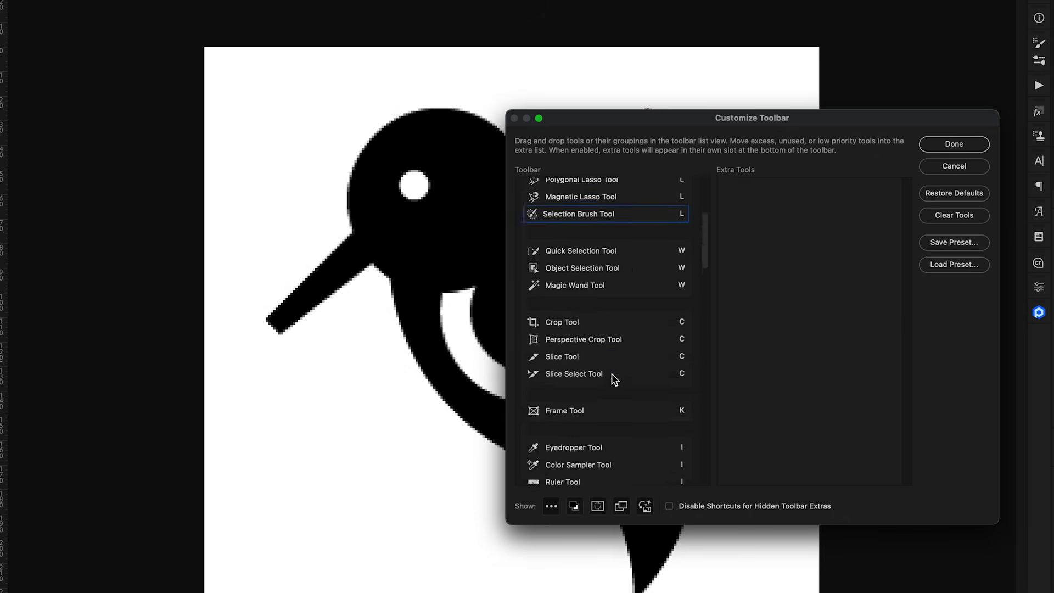
{"action": "scroll", "coordinate": [613, 379], "scroll_direction": "down", "scroll_amount": 10}
{"action": "scroll", "coordinate": [609, 378], "scroll_direction": "up", "scroll_amount": 15}
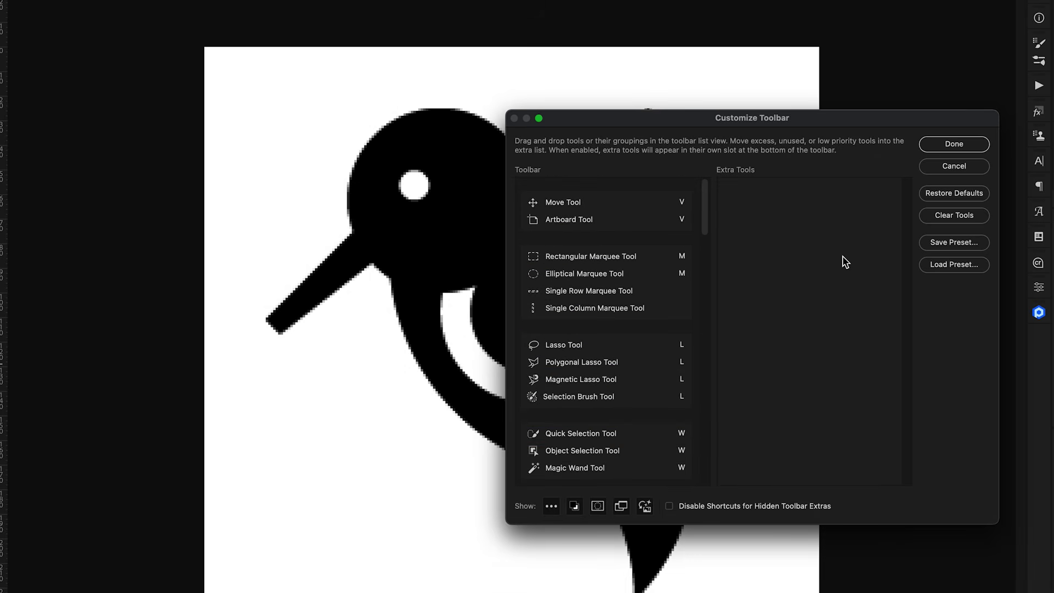
{"action": "left_click", "coordinate": [943, 146]}
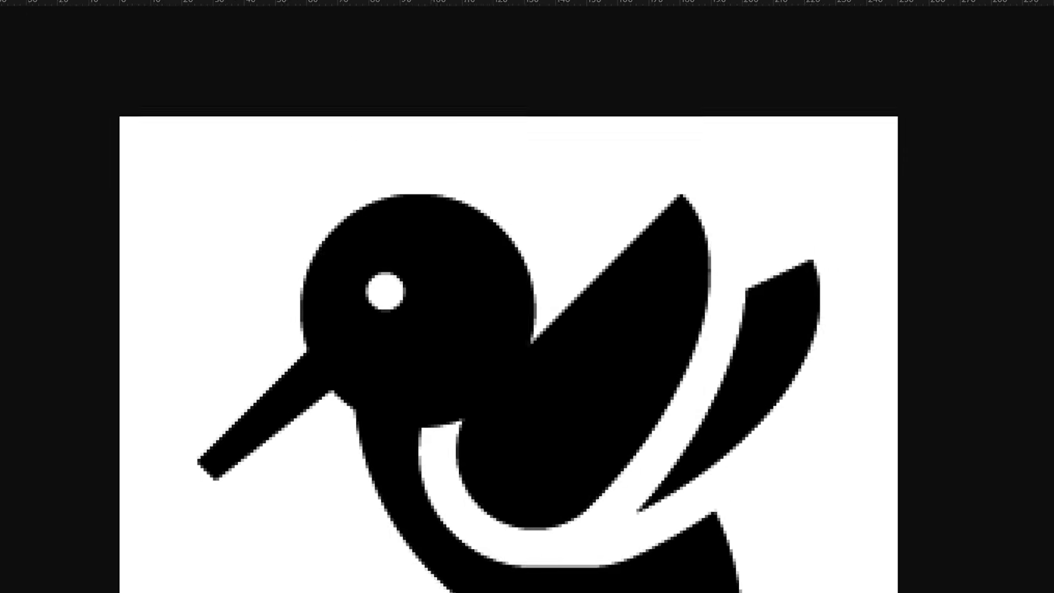
- Resample the image to a resolution of 300 pixels/inch and fit it in view
{"action": "left_click", "coordinate": [230, 12]}
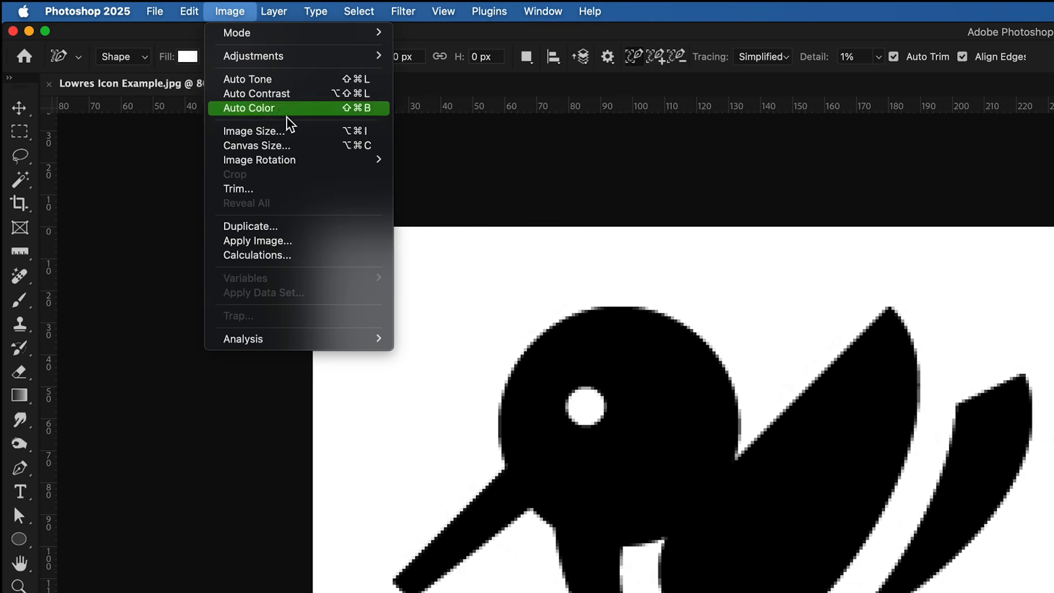
{"action": "left_click", "coordinate": [287, 132]}
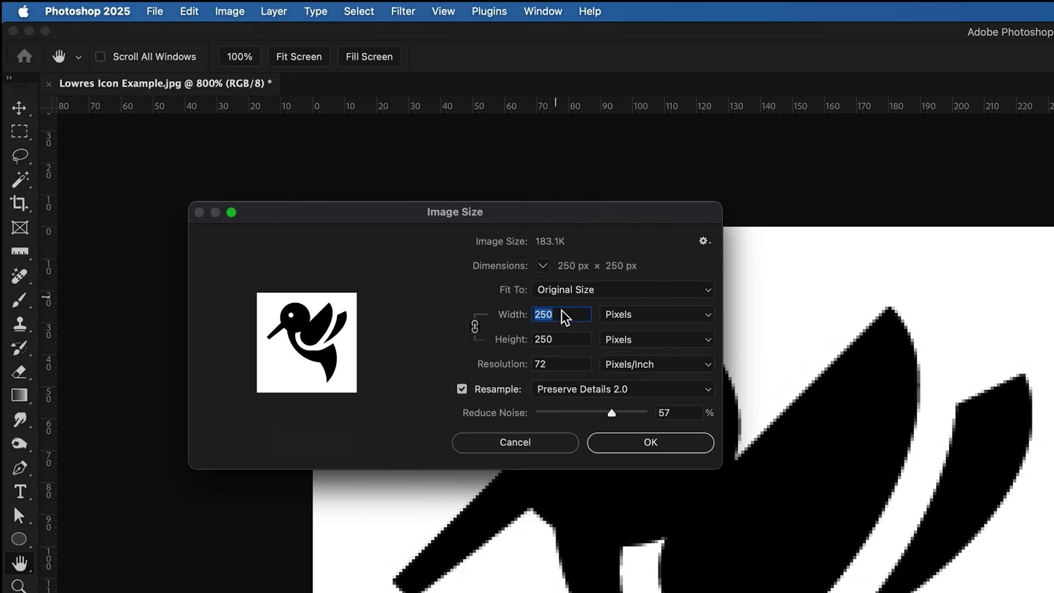
{"action": "left_click", "coordinate": [554, 364]}
{"action": "double_click", "coordinate": [555, 364]}
{"action": "type", "text": "300"}
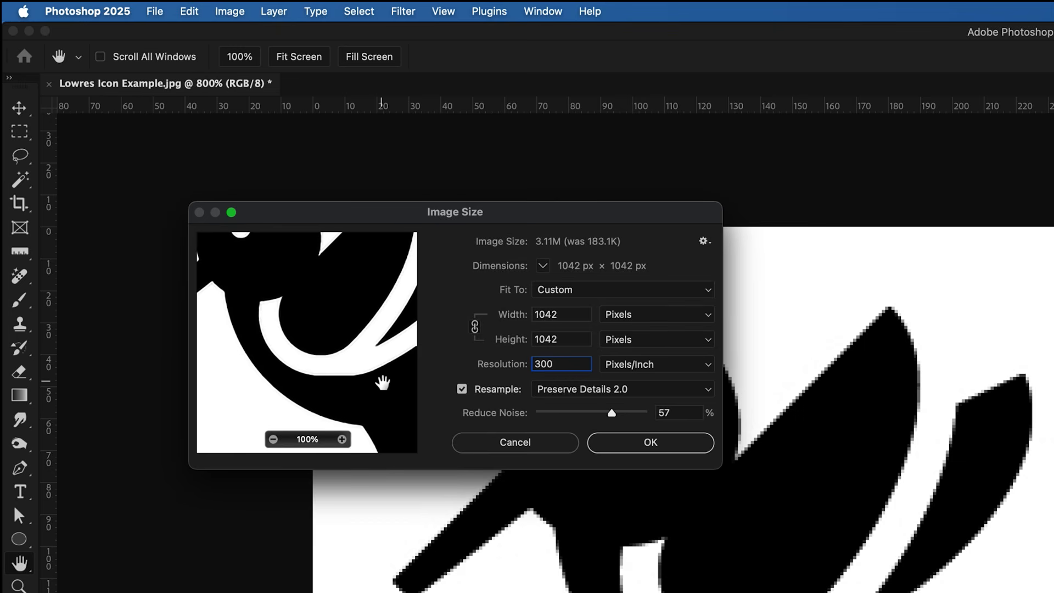
{"action": "left_click", "coordinate": [650, 442]}
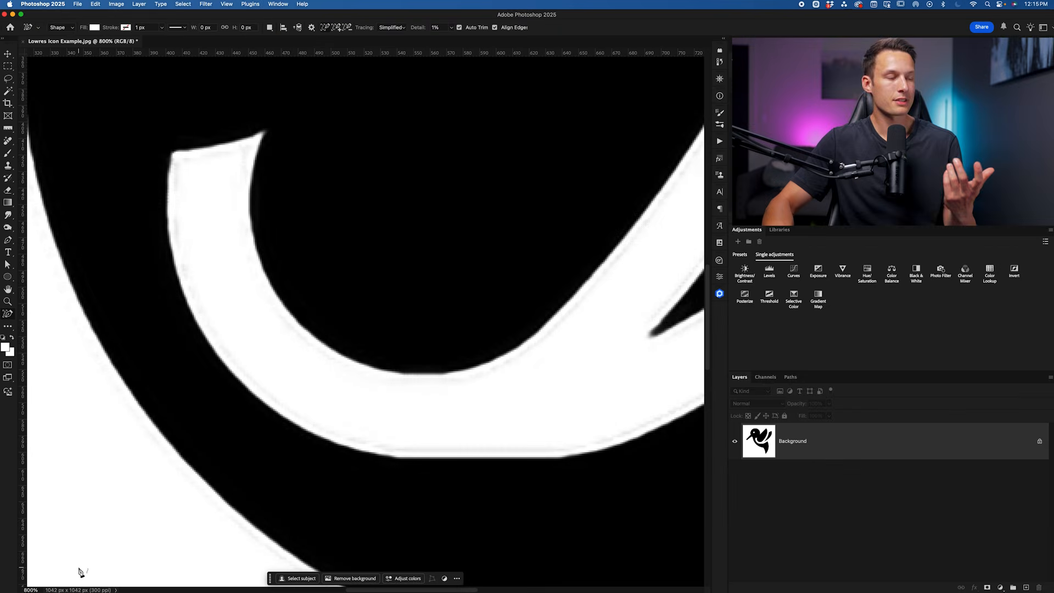
{"action": "key", "text": "super+0"}
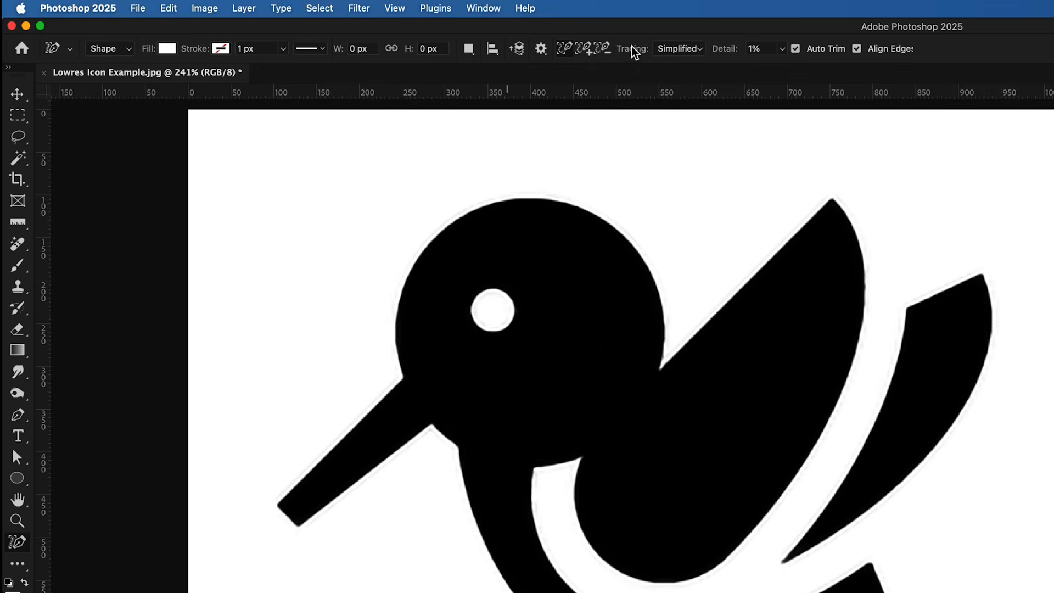
- Configure the Content-Aware Tracing Tool for Simplified tracing at 1% detail, with Auto Trim enabled and Shape as the output mode
{"action": "left_click", "coordinate": [696, 49]}
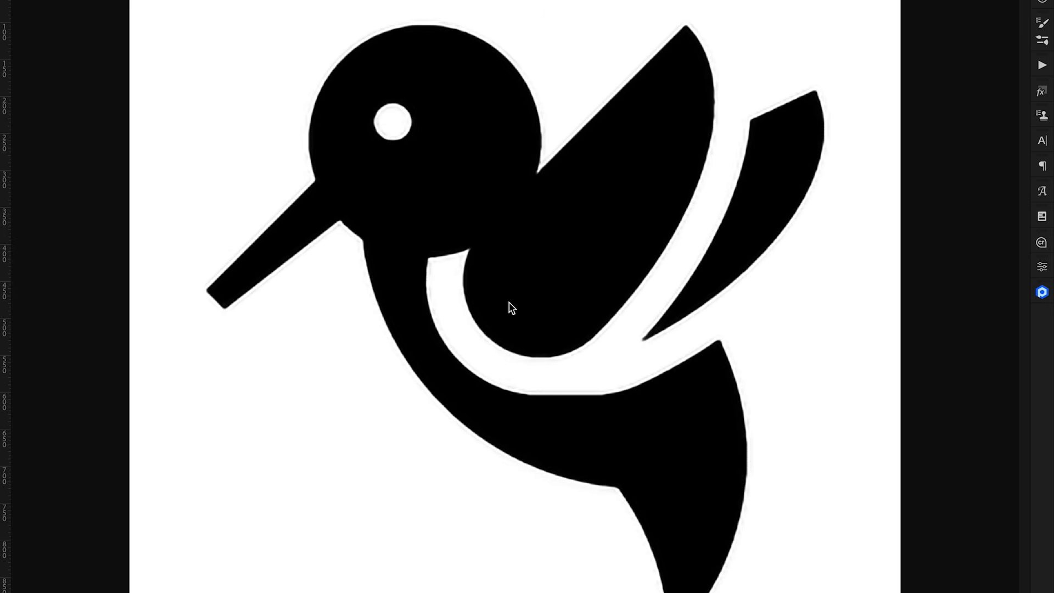
{"action": "left_click", "coordinate": [388, 27]}
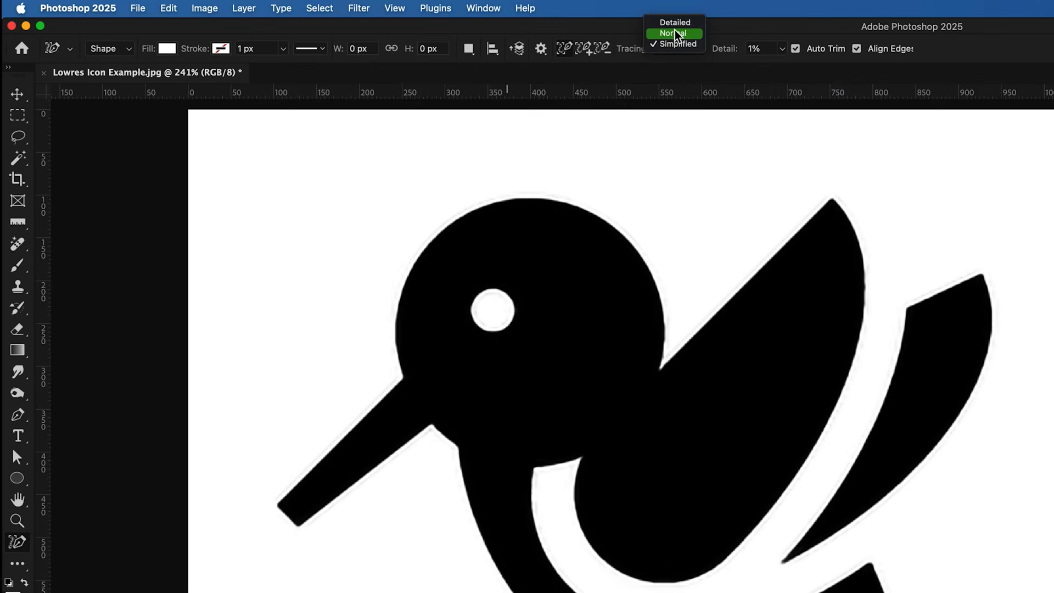
{"action": "left_click", "coordinate": [682, 48]}
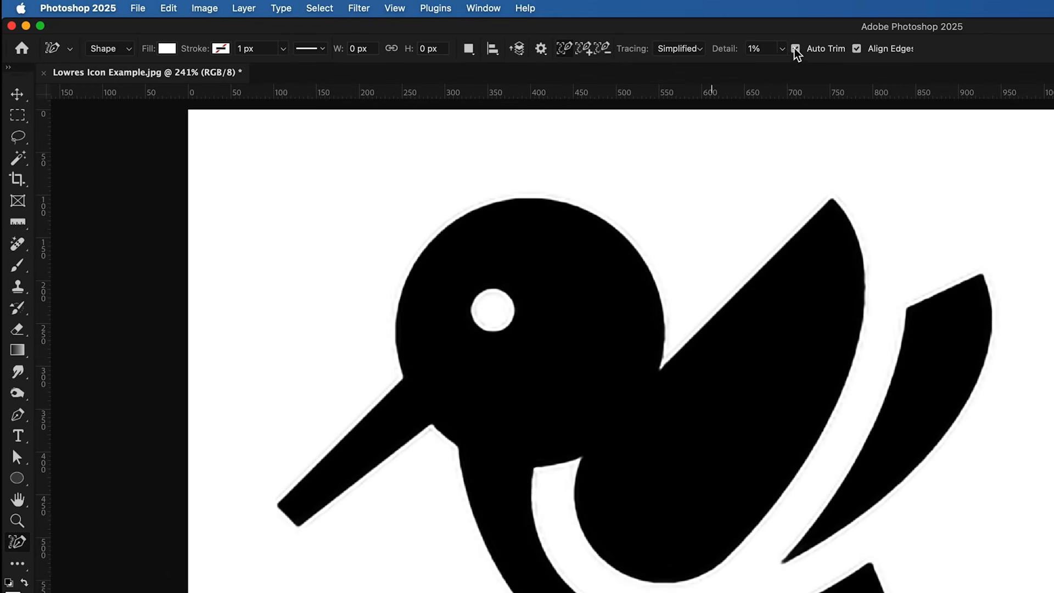
{"action": "left_click", "coordinate": [782, 48]}
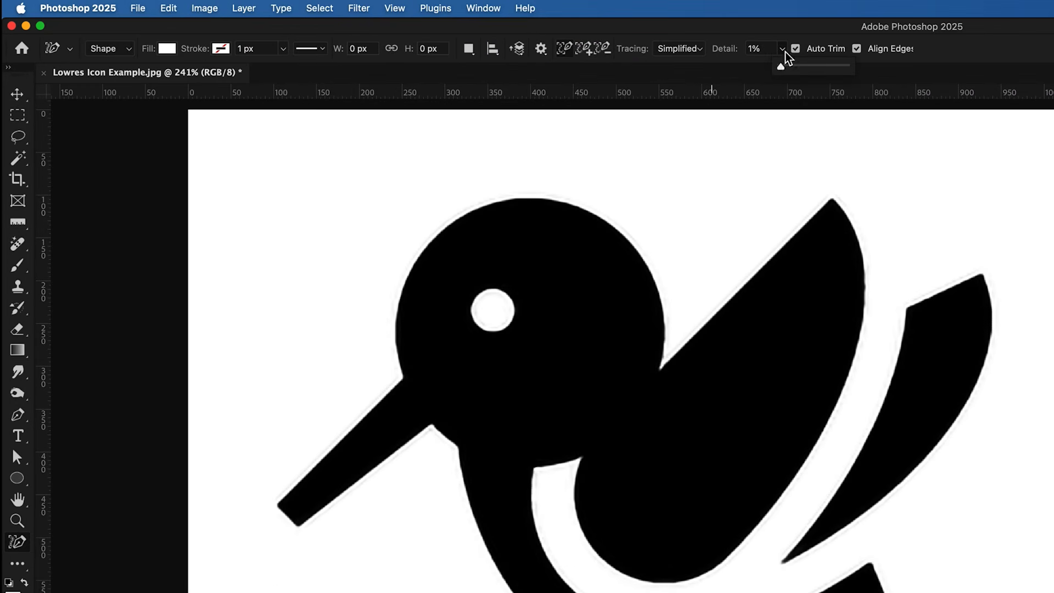
{"action": "mouse_move", "coordinate": [783, 69]}
{"action": "left_mouse_down"}
{"action": "mouse_move", "coordinate": [831, 73]}
{"action": "mouse_move", "coordinate": [687, 59]}
{"action": "left_mouse_up"}
{"action": "left_click", "coordinate": [807, 48]}
{"action": "left_click", "coordinate": [806, 48]}
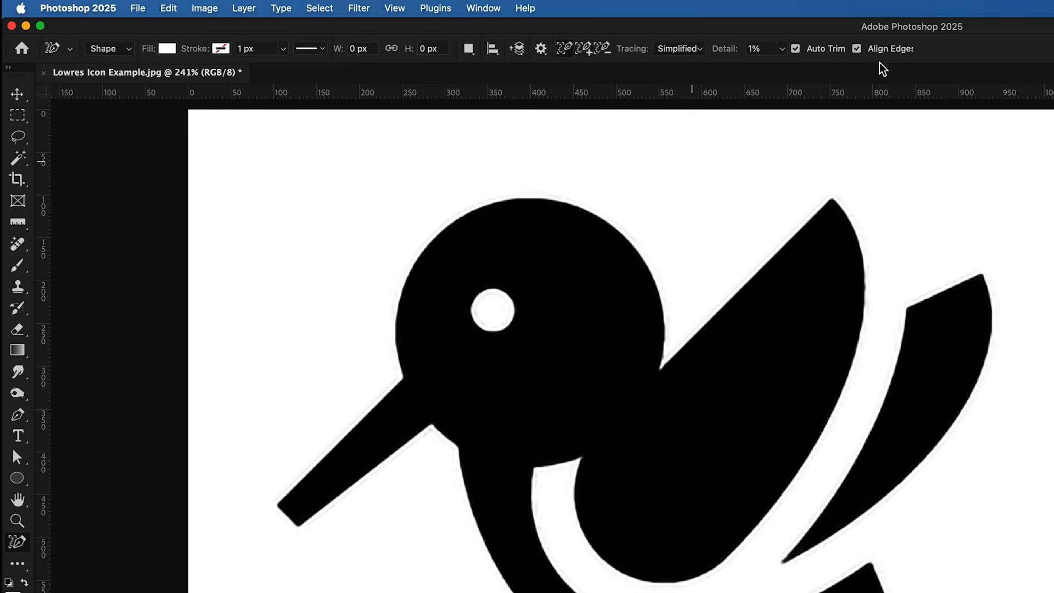
{"action": "left_click", "coordinate": [124, 50]}
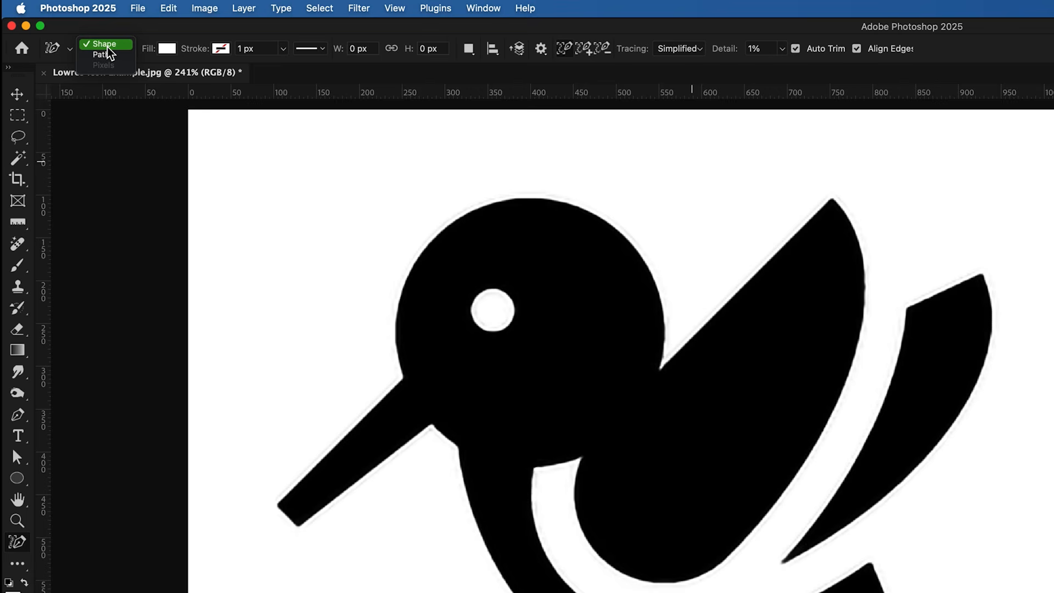
{"action": "left_click", "coordinate": [112, 45]}
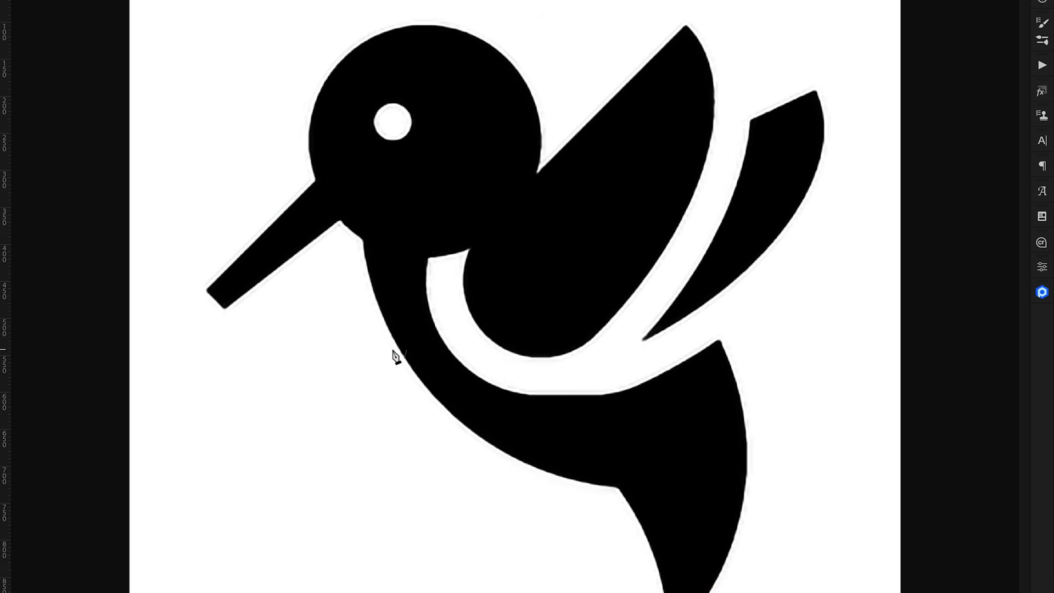
- Trace the bird's body, the separate rear wing and the eye as individual shape layers
{"action": "left_click", "coordinate": [399, 354]}
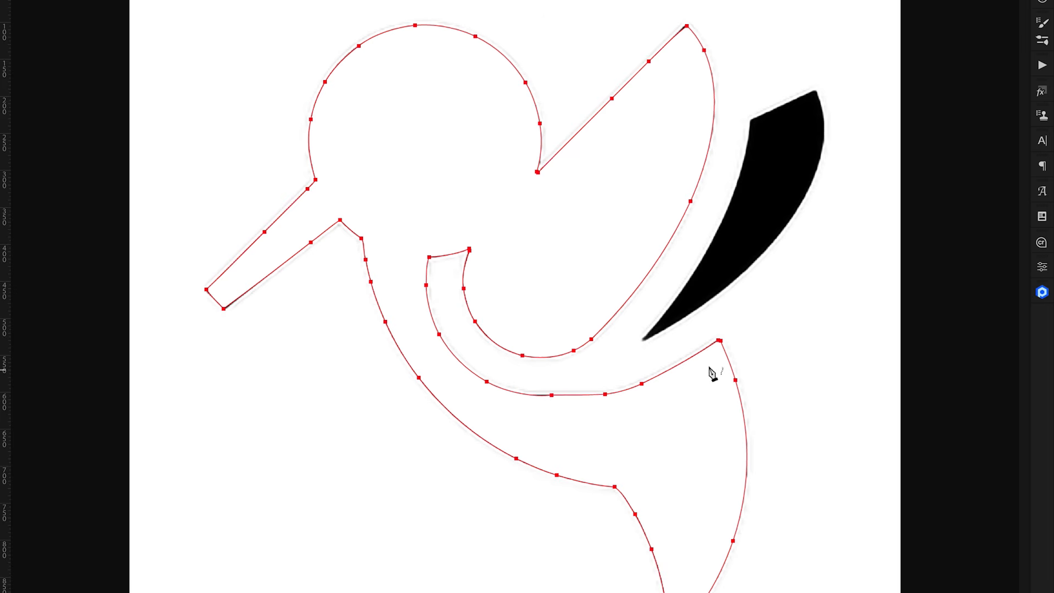
{"action": "left_click", "coordinate": [743, 172]}
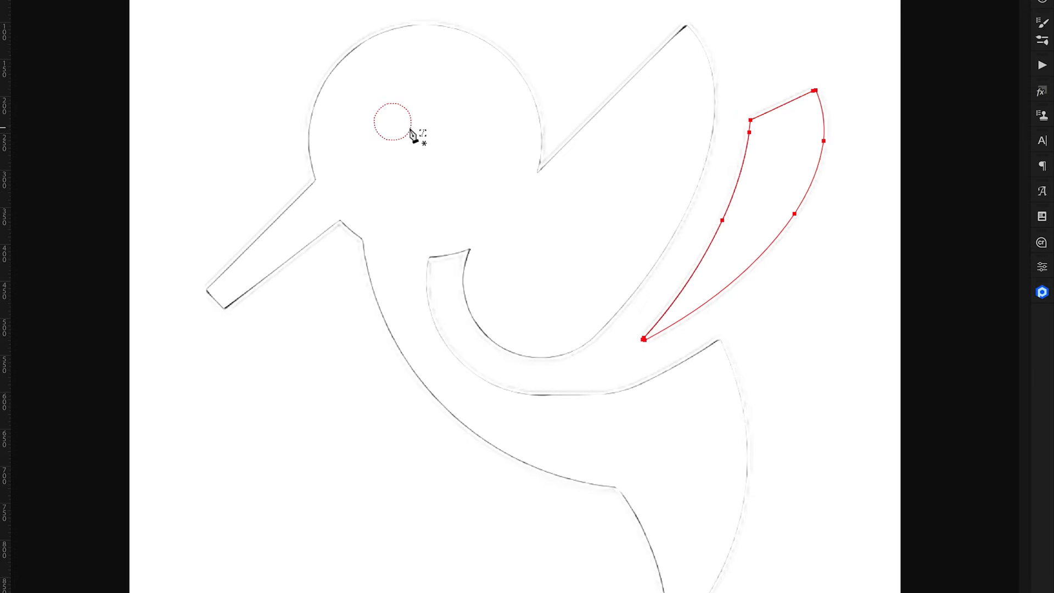
{"action": "left_click", "coordinate": [410, 130], "text": "ctrl"}
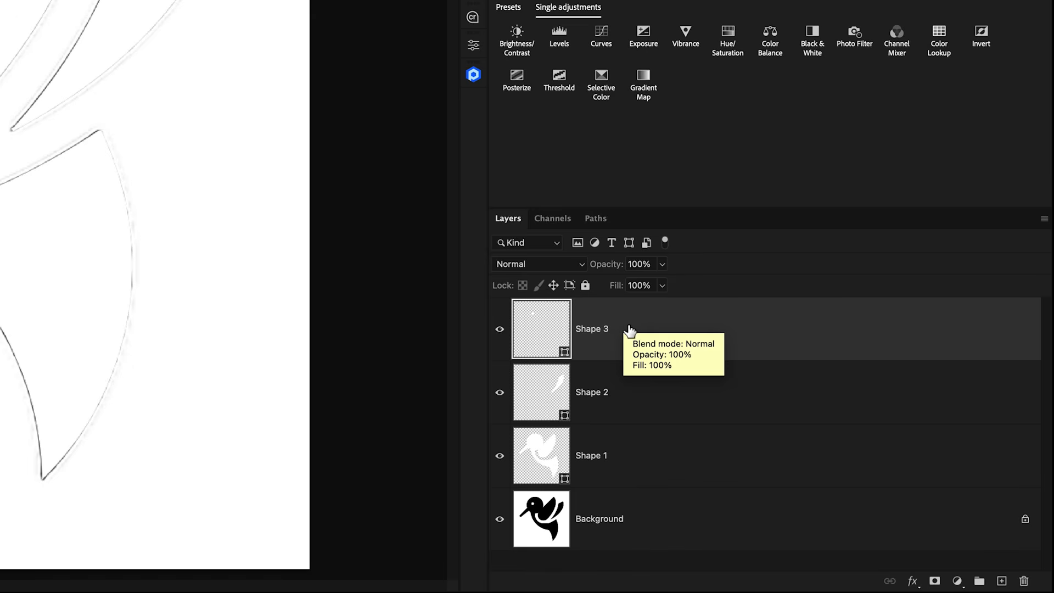
- Move the eye layer Shape 3 directly above the body layer Shape 1 and merge the two shape layers
{"action": "left_click_drag", "start_coordinate": [638, 328], "coordinate": [630, 421]}
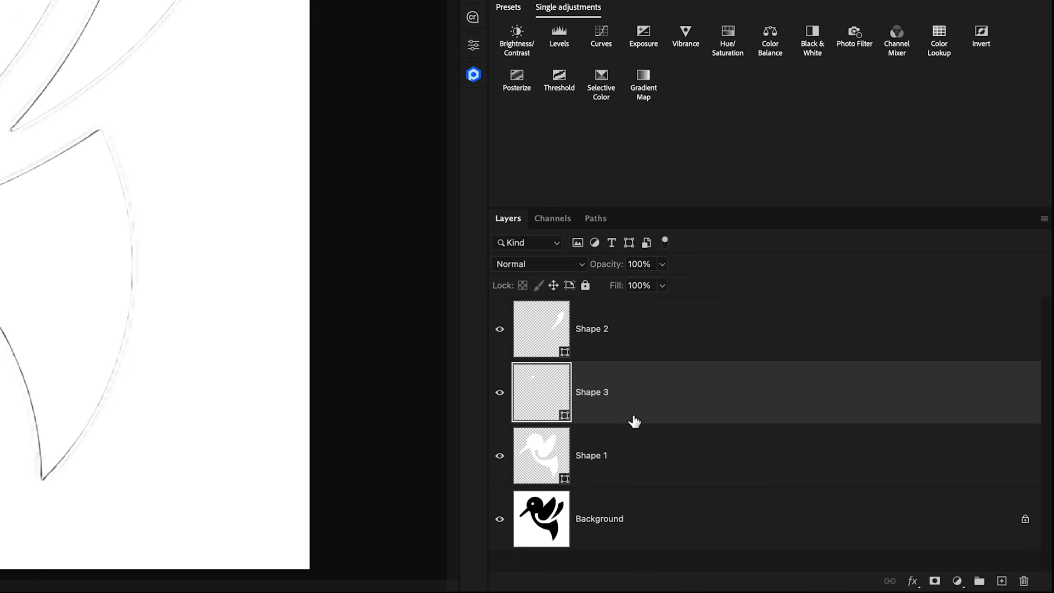
{"action": "left_click", "coordinate": [631, 458], "text": "ctrl"}
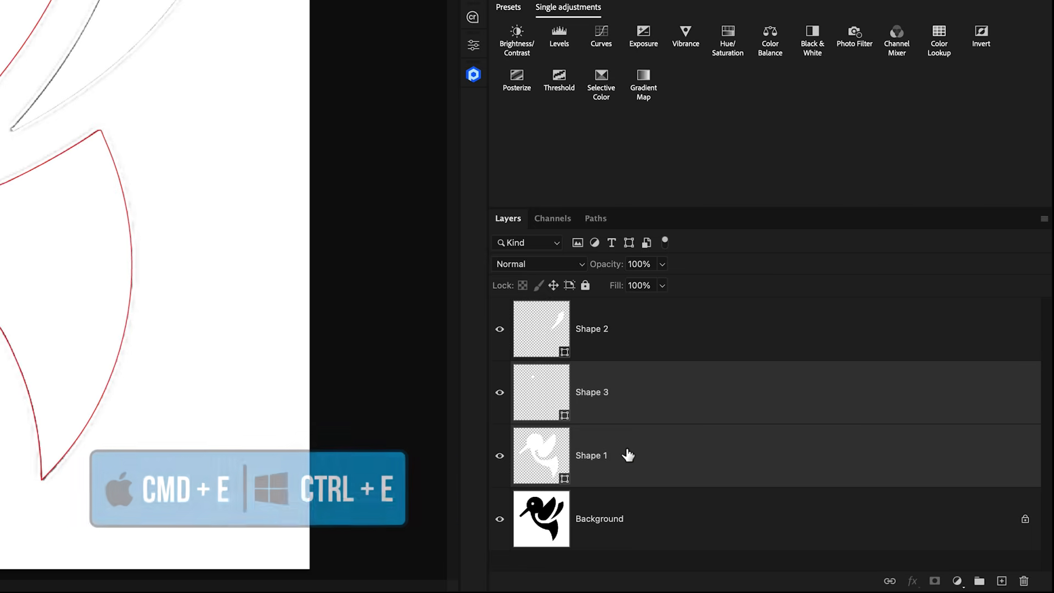
{"action": "key", "text": "ctrl+e"}
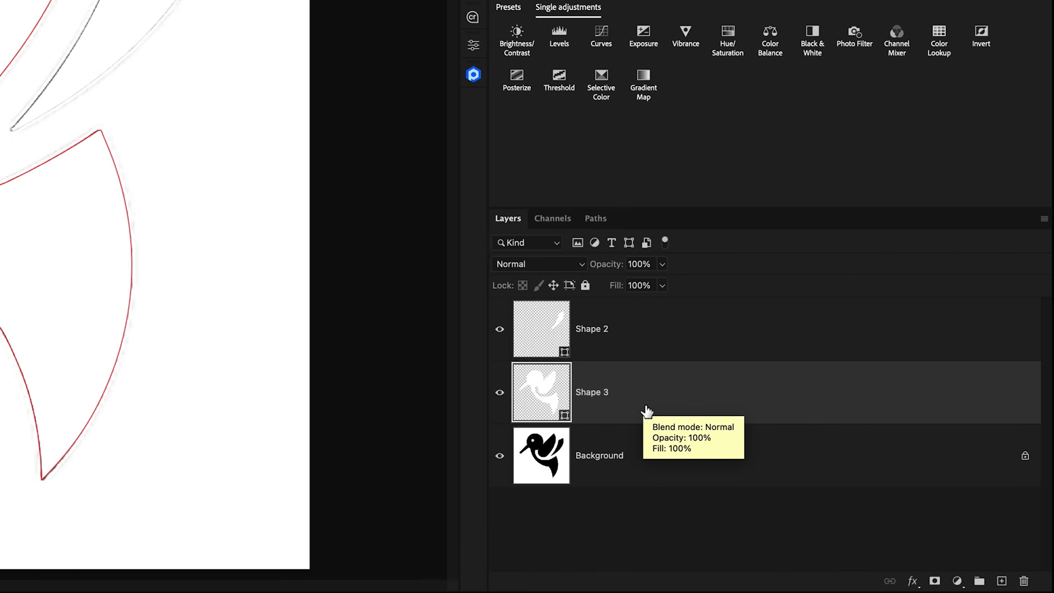
- Subtract the eye circle from the merged bird body using Subtract Front Shape, and check the cutout by toggling layer visibility
{"action": "key", "text": "u"}
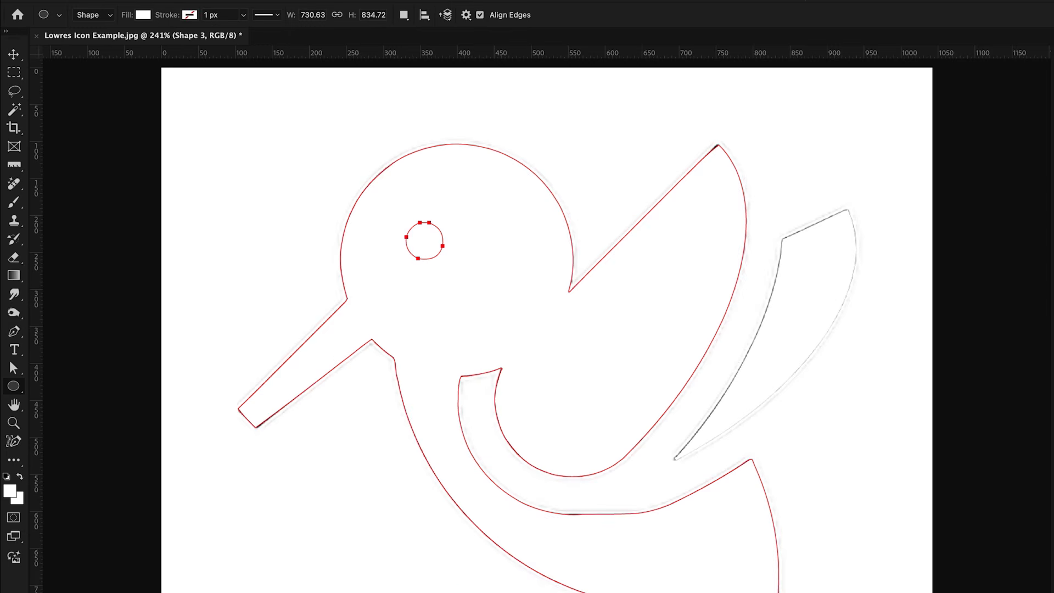
{"action": "left_click", "coordinate": [404, 17]}
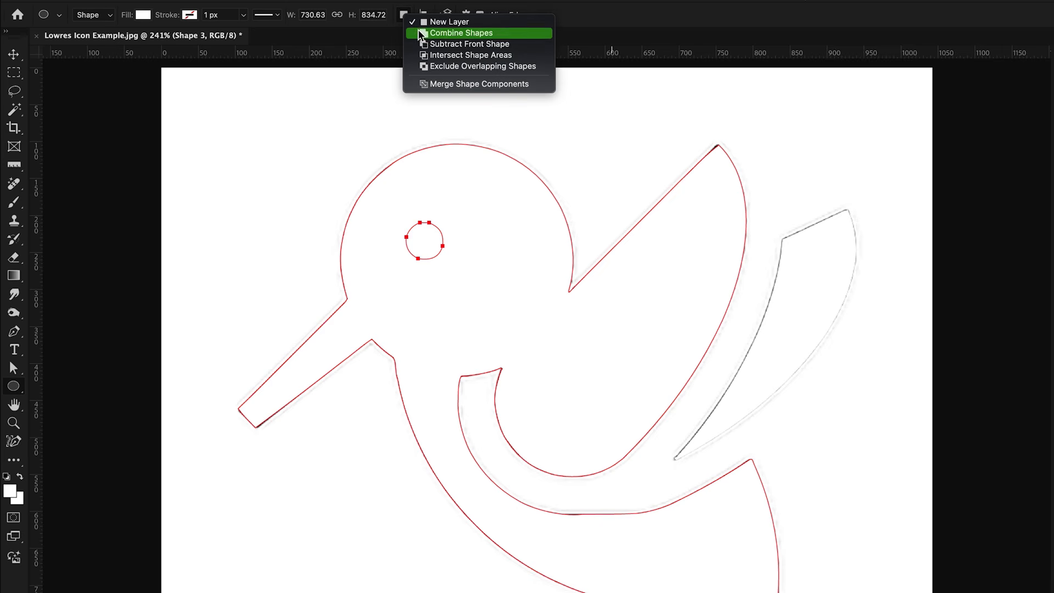
{"action": "left_click", "coordinate": [496, 44]}
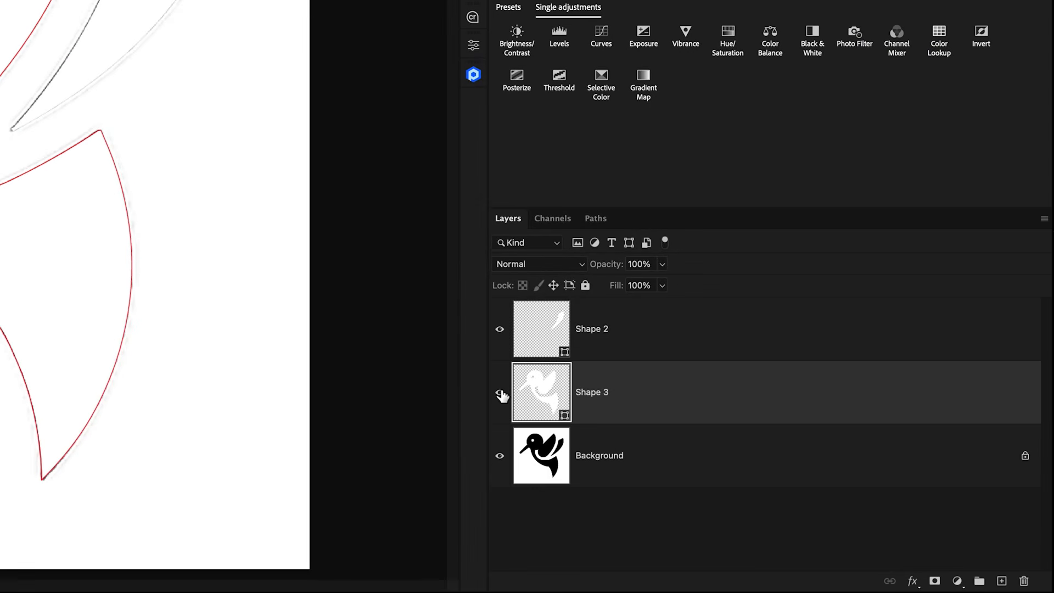
{"action": "left_click", "coordinate": [500, 393], "text": "alt"}
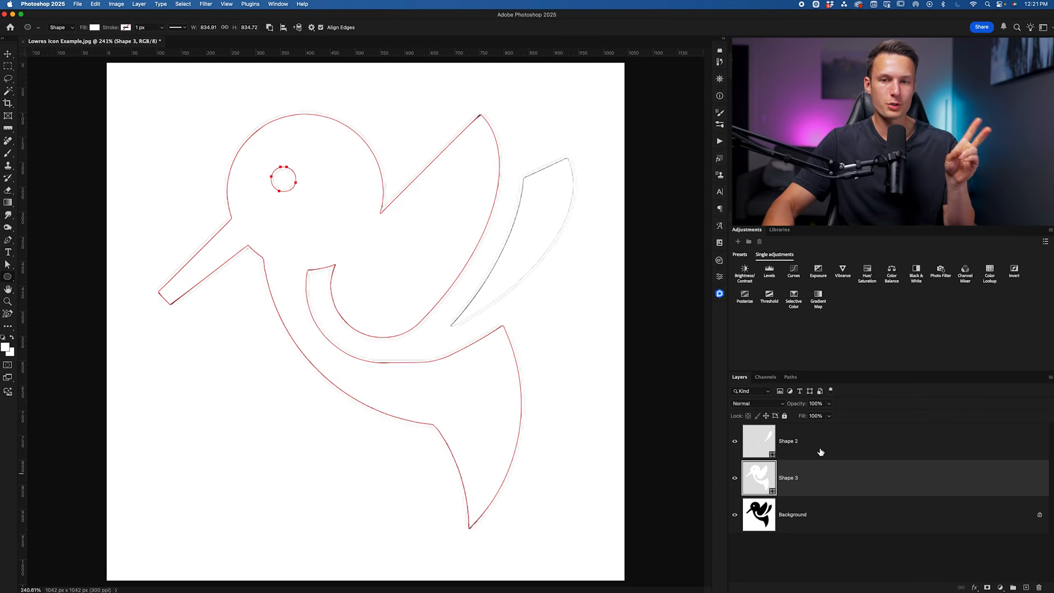
{"action": "left_click", "coordinate": [735, 479]}
{"action": "left_click", "coordinate": [735, 478]}
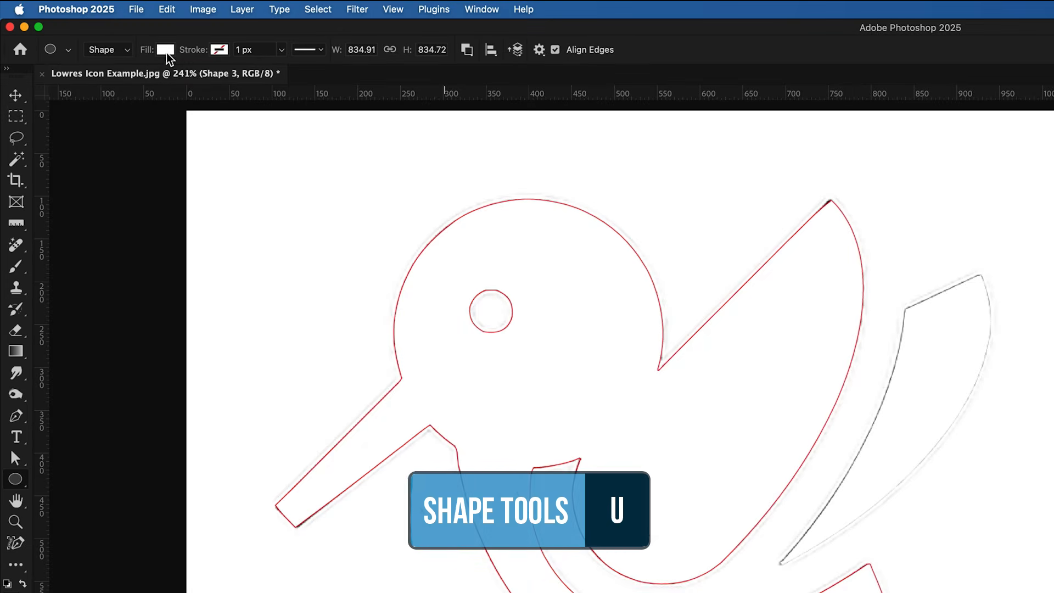
- Fill the bird's body shape with black and the separate rear wing shape with red
{"action": "left_click", "coordinate": [166, 50]}
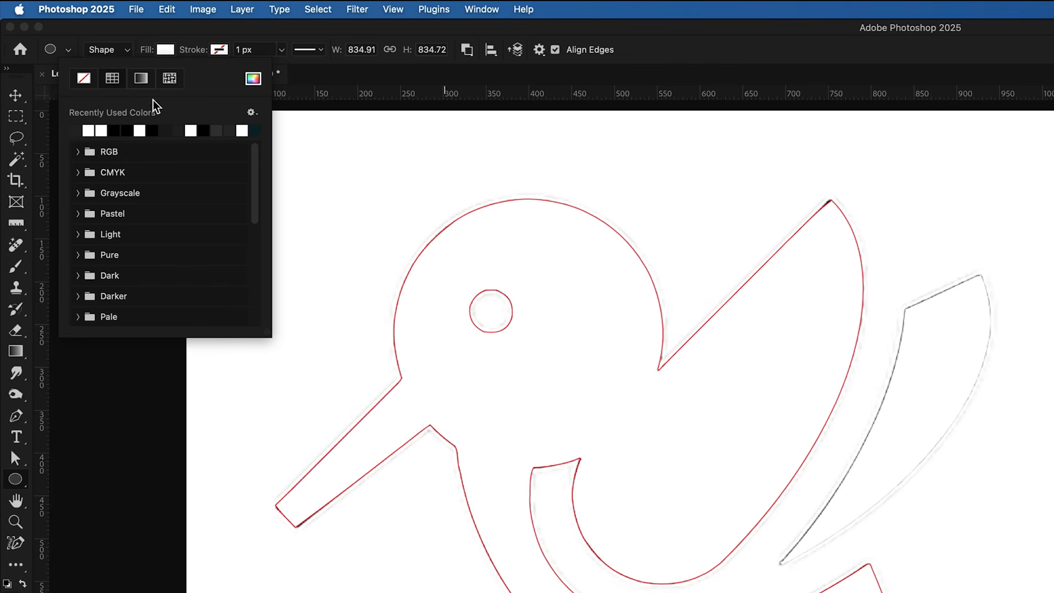
{"action": "left_click", "coordinate": [133, 132]}
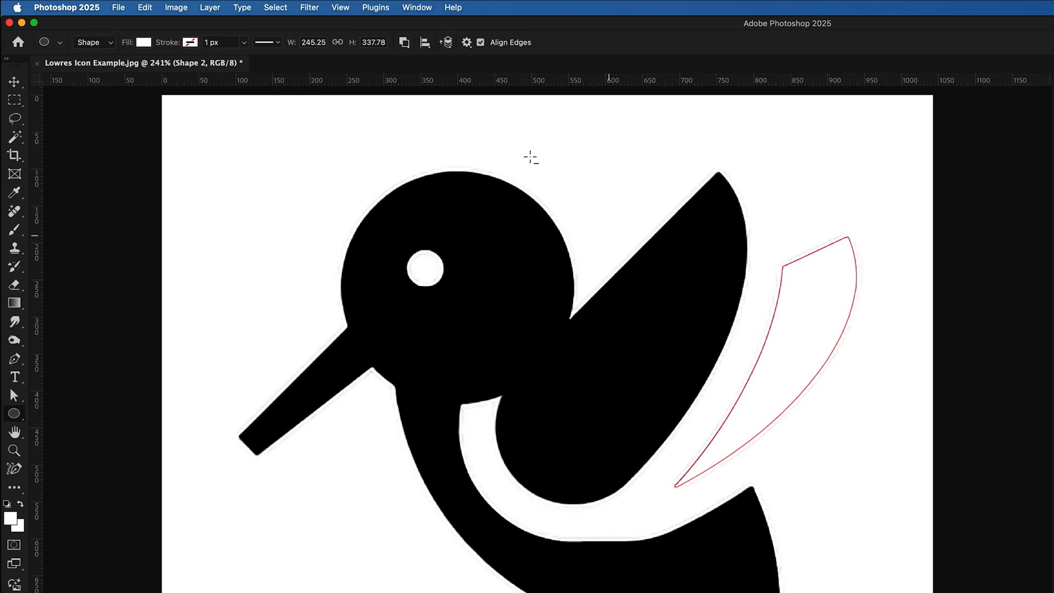
{"action": "left_click", "coordinate": [142, 44]}
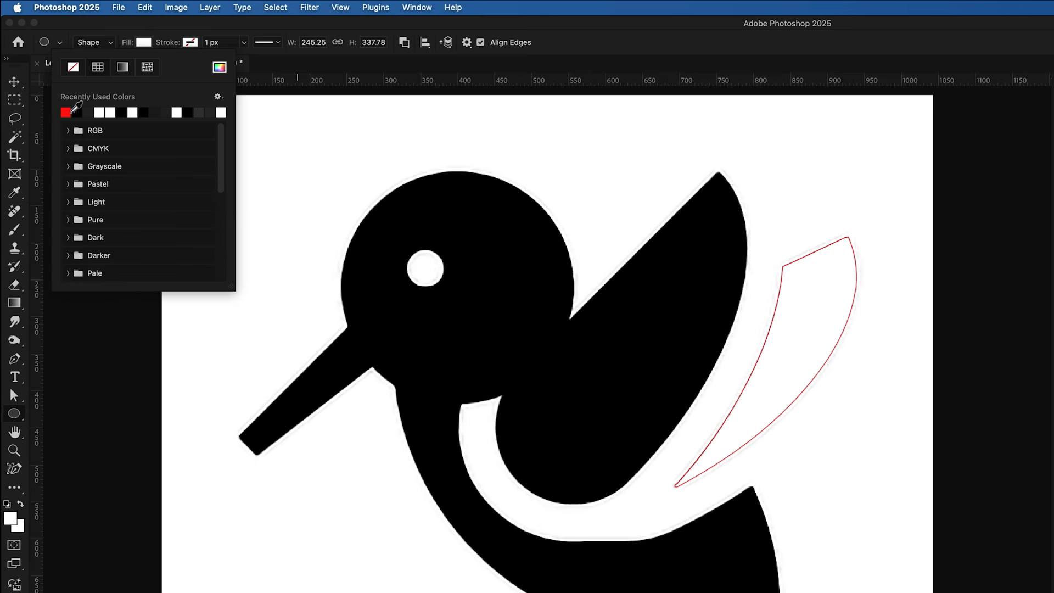
{"action": "left_click", "coordinate": [68, 113]}
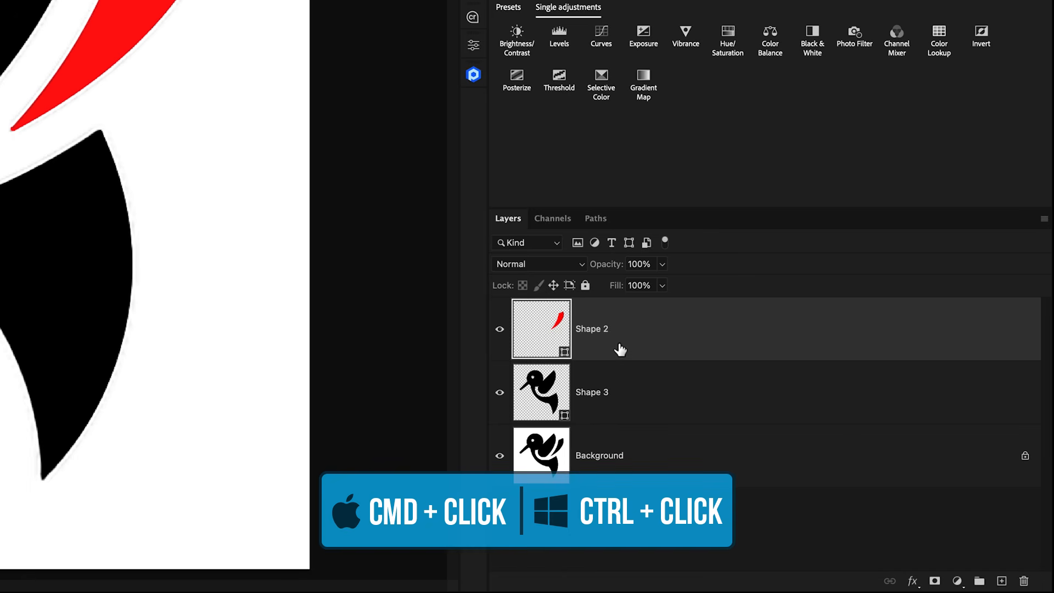
- Merge the Shape 2 and Shape 3 layers into one shape layer and fill it with black
{"action": "left_click", "coordinate": [637, 392], "text": "super"}
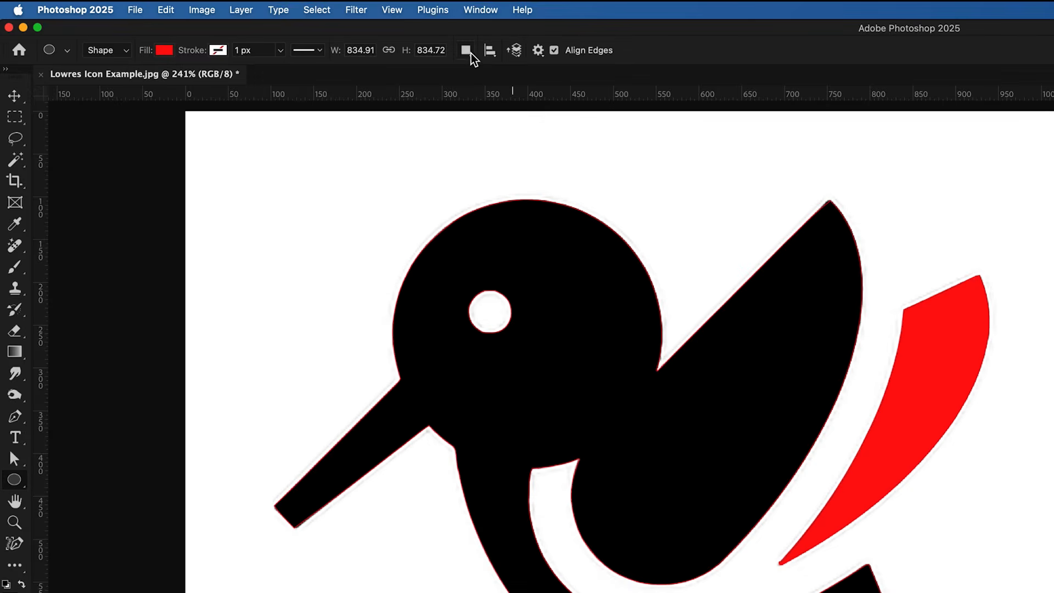
{"action": "left_click", "coordinate": [470, 53]}
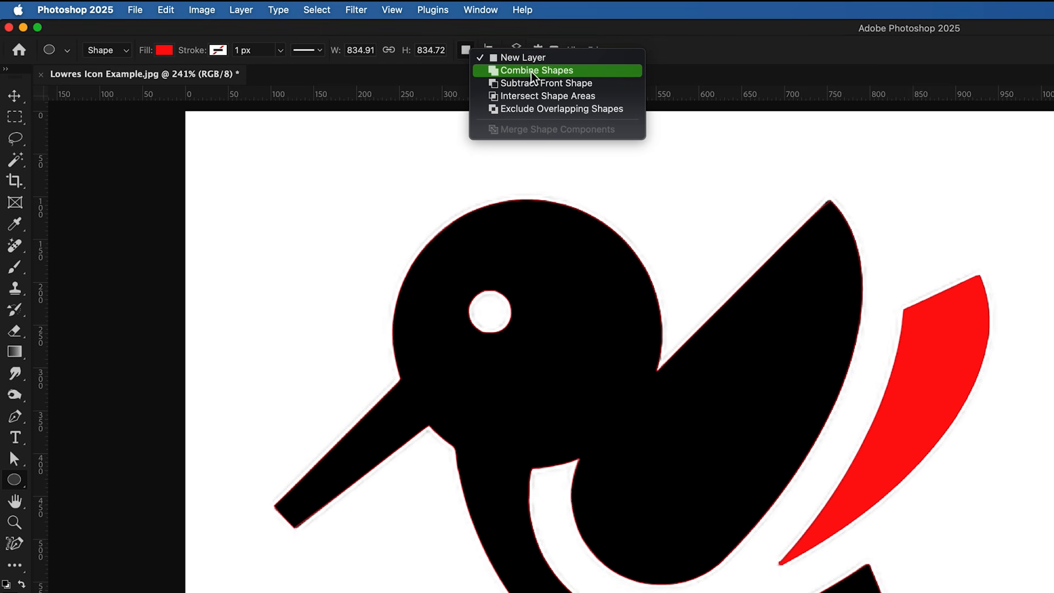
{"action": "left_click", "coordinate": [822, 61]}
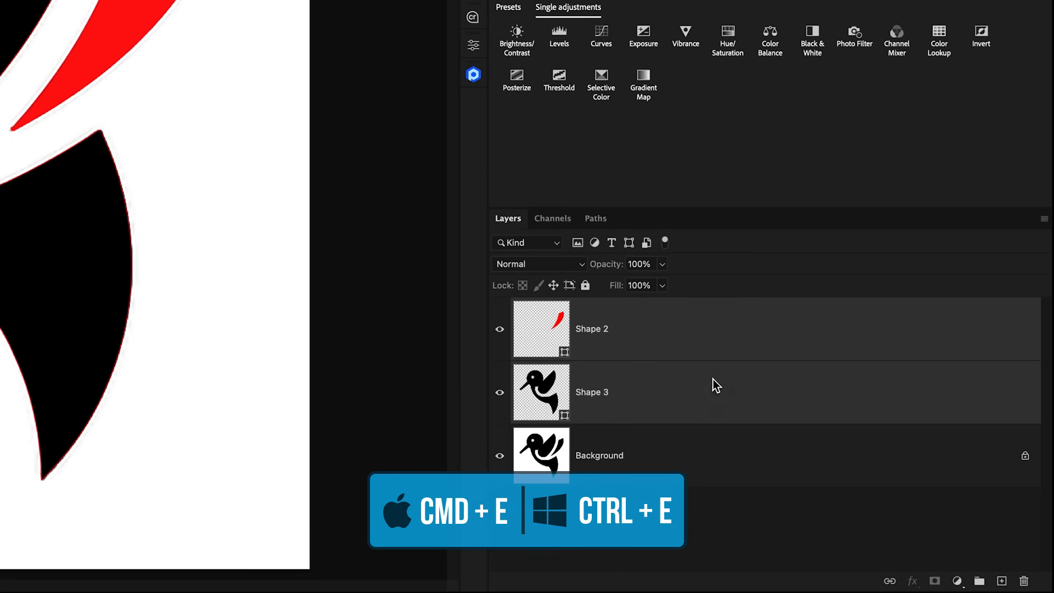
{"action": "key", "text": "ctrl+e"}
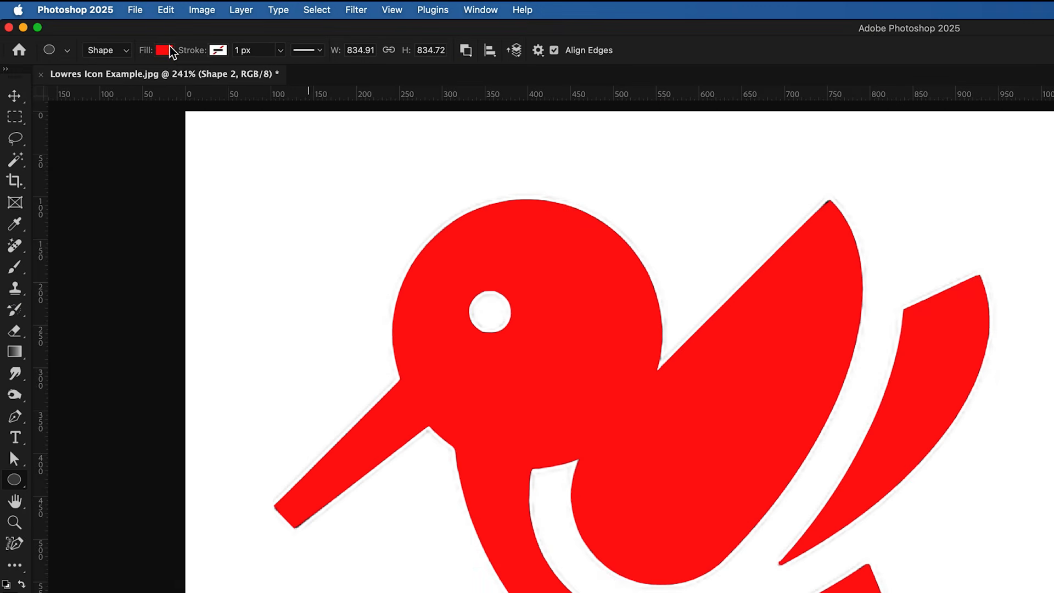
{"action": "left_click", "coordinate": [164, 50]}
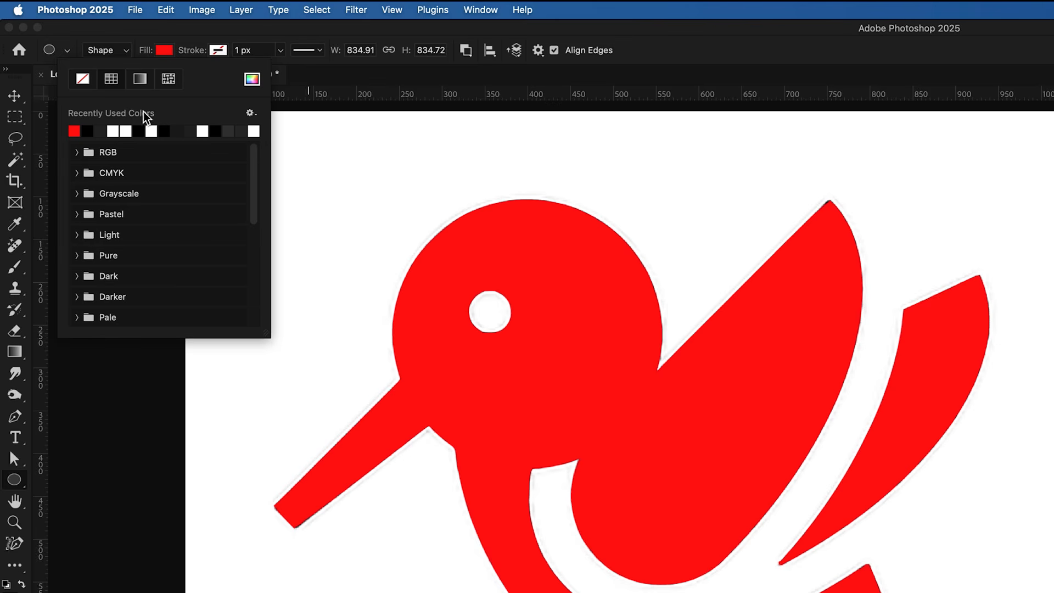
{"action": "left_click", "coordinate": [89, 132]}
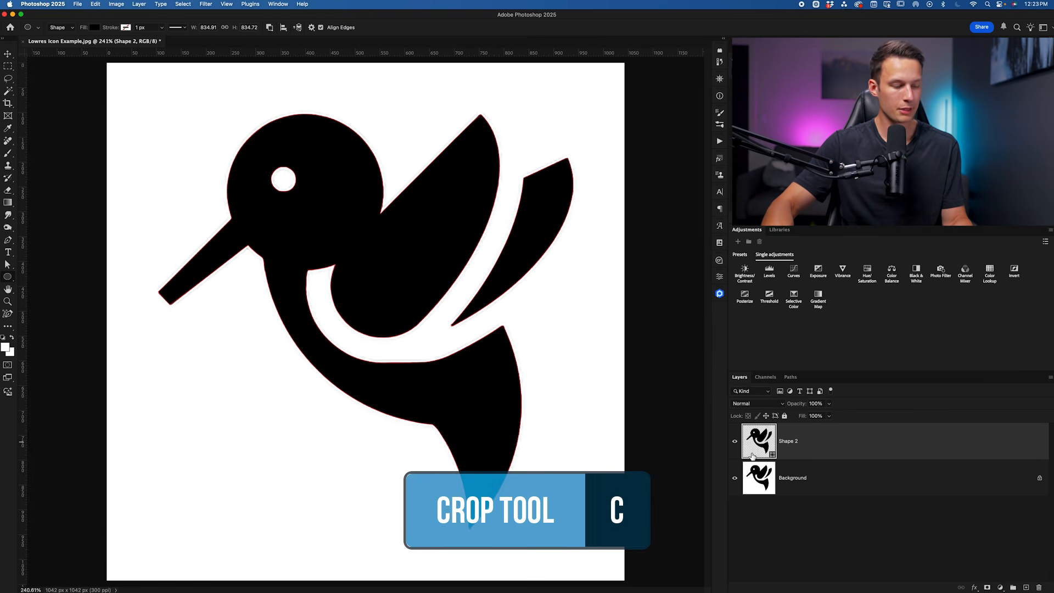
- Enlarge the canvas evenly around the icon to 3530 x 3530 px with the Crop Tool
{"action": "key", "text": "c"}
{"action": "key", "text": "super+1"}
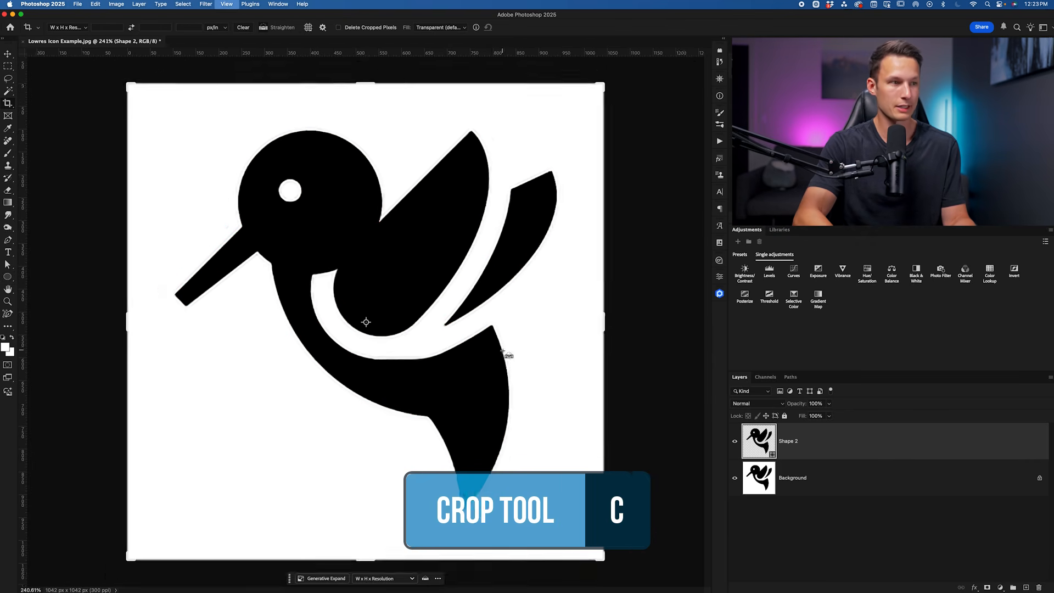
{"action": "key", "text": "super+minus"}
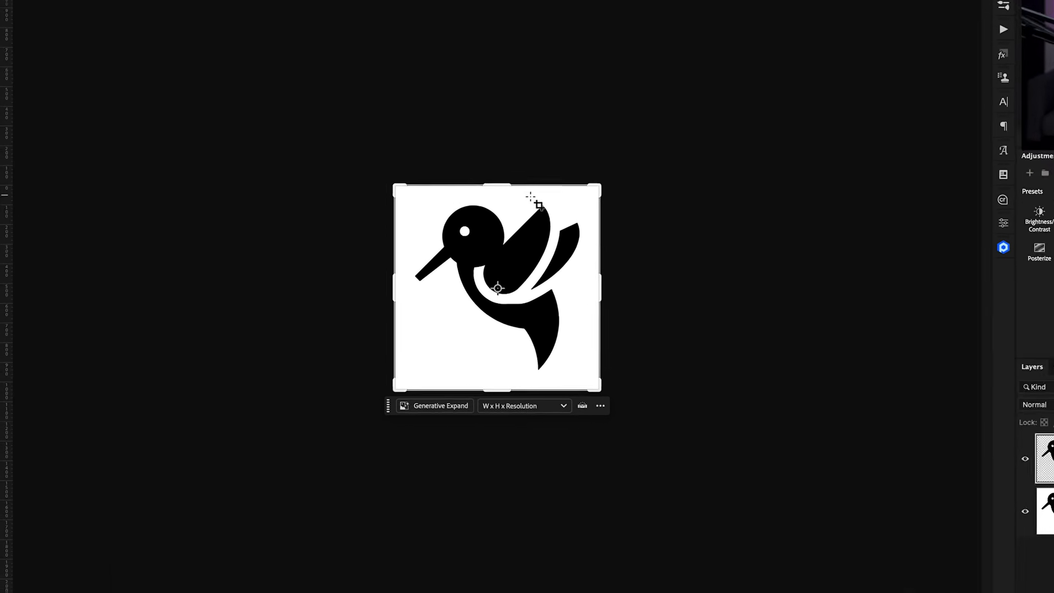
{"action": "left_click_drag", "start_coordinate": [366, 250], "coordinate": [366, 237]}
{"action": "left_click_drag", "start_coordinate": [518, 160], "coordinate": [530, 0]}
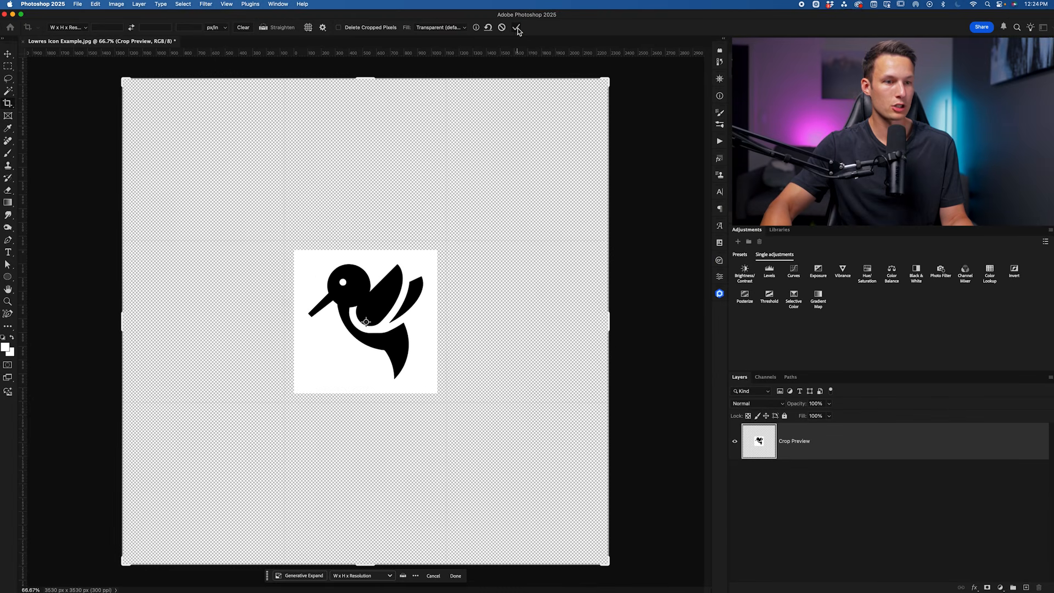
{"action": "left_click", "coordinate": [516, 28]}
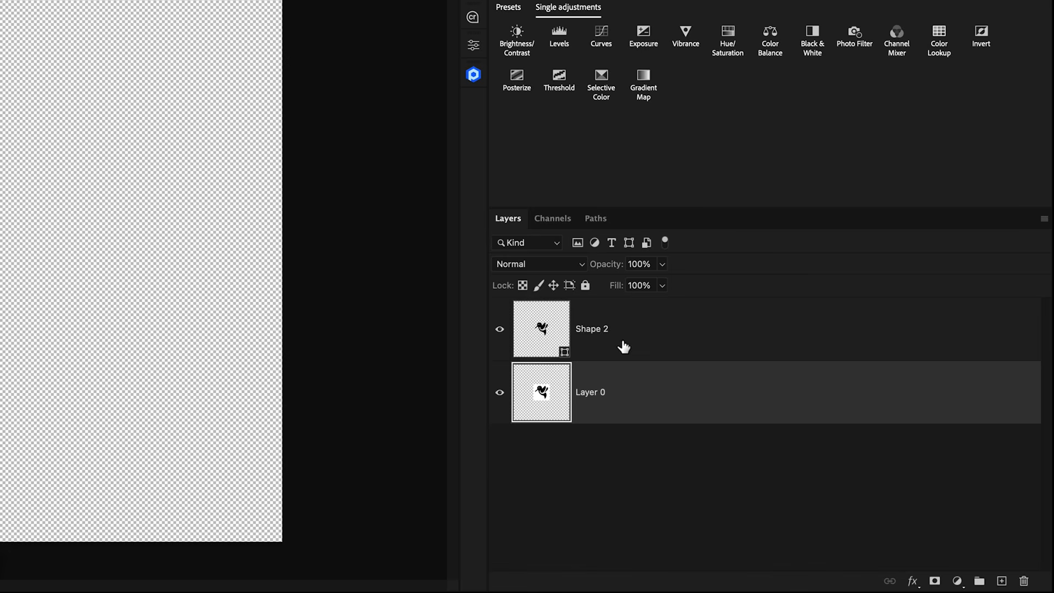
- Scale the Shape 2 and Layer 0 layers up together from the center until they fill the enlarged canvas
{"action": "left_click", "coordinate": [624, 347], "text": "ctrl"}
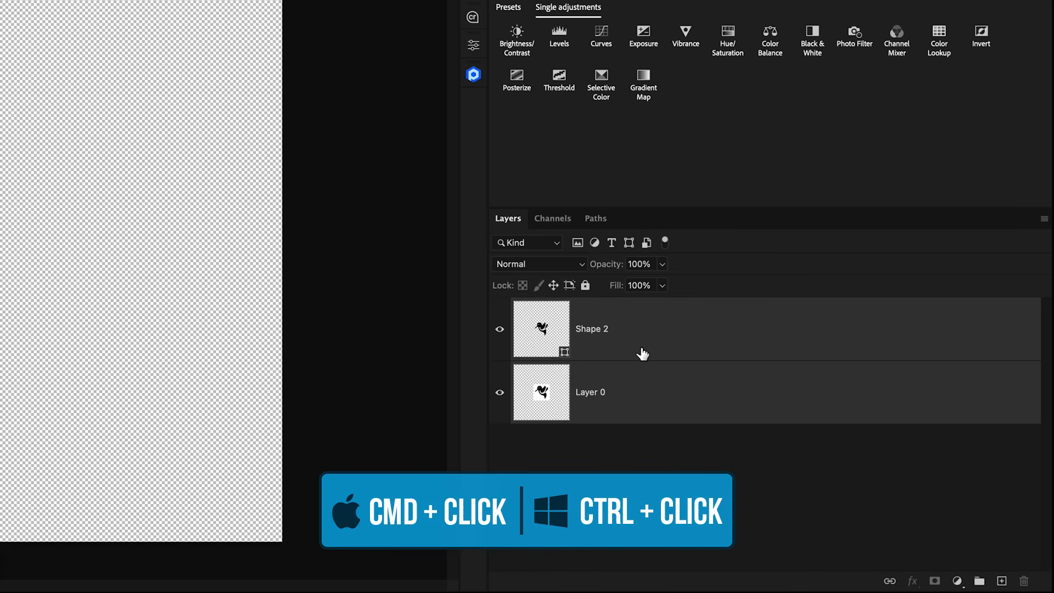
{"action": "left_click_drag", "start_coordinate": [266, 205], "coordinate": [390, 64]}
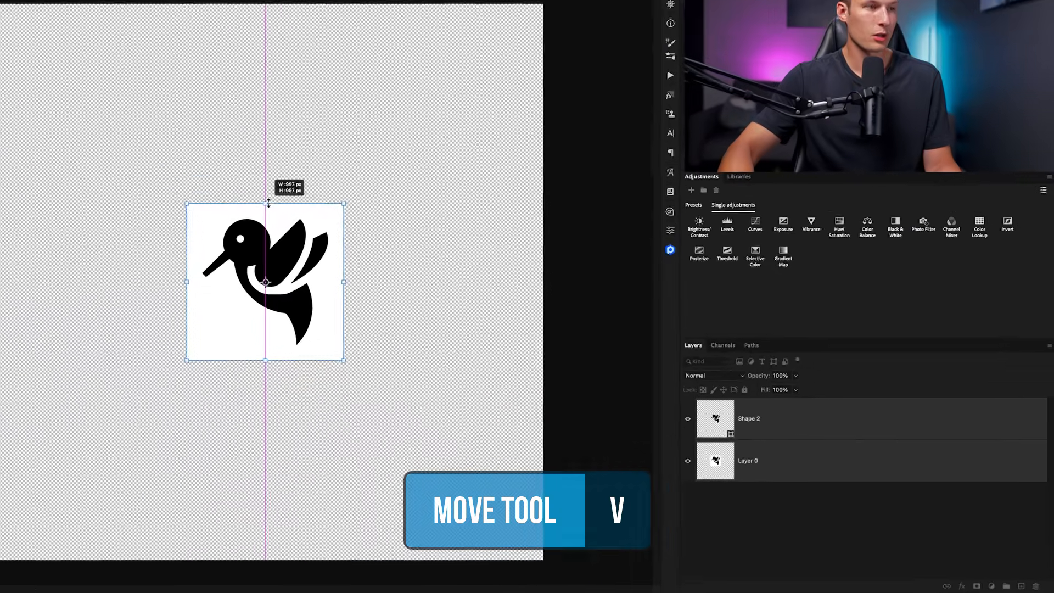
{"action": "left_click", "coordinate": [456, 28]}
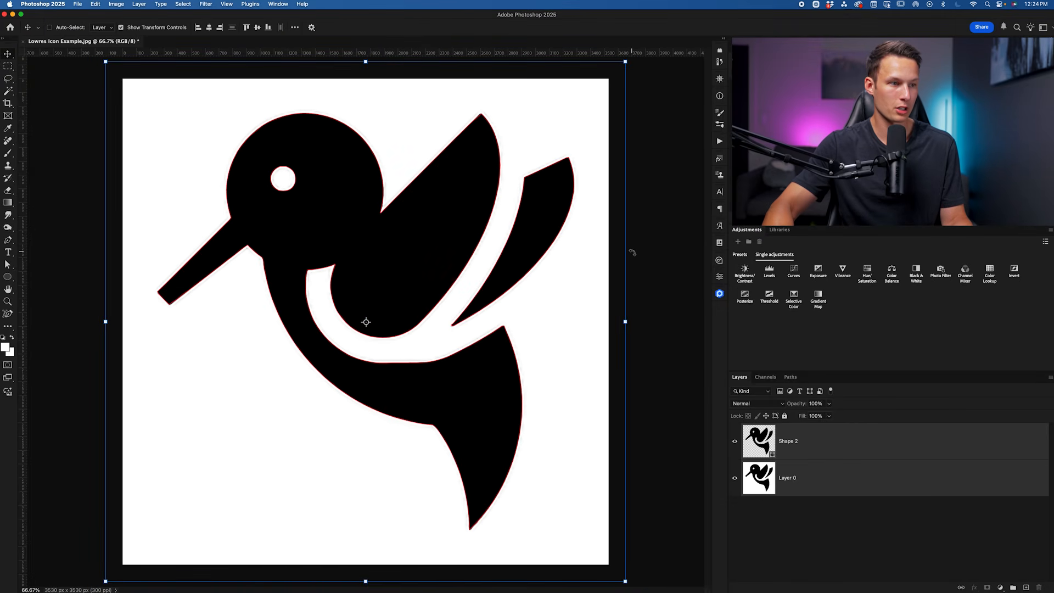
{"action": "left_click", "coordinate": [814, 521]}
- Compare the edges of Shape 2 and Layer 0 up close by toggling layer visibility, leaving only Shape 2 shown
{"action": "scroll", "coordinate": [546, 390], "scroll_direction": "up", "scroll_amount": 5}
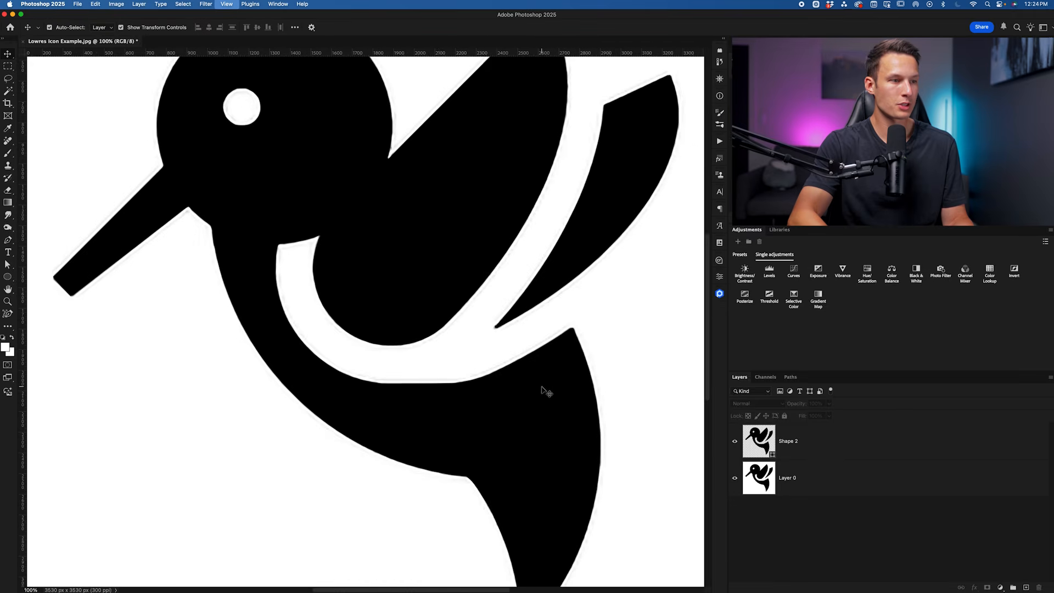
{"action": "left_click", "coordinate": [736, 442]}
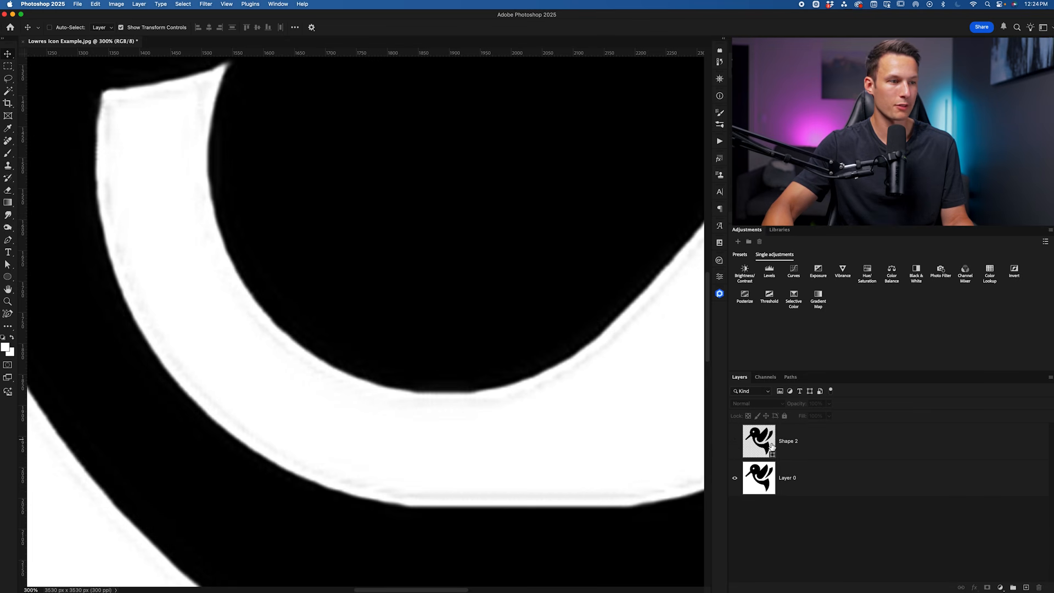
{"action": "left_click", "coordinate": [735, 443]}
{"action": "left_click", "coordinate": [735, 443]}
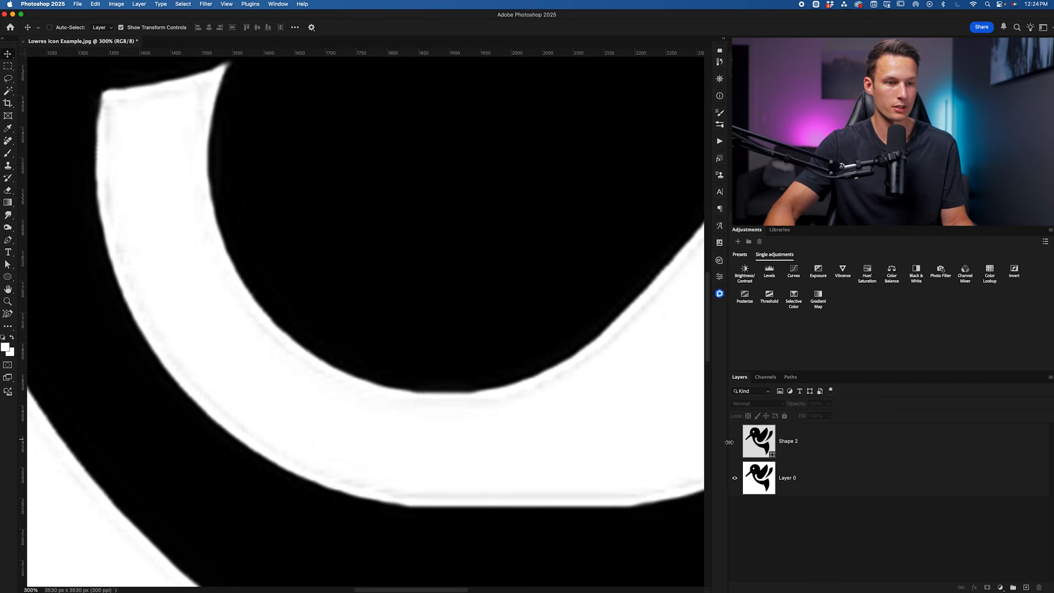
{"action": "left_click", "coordinate": [735, 479]}
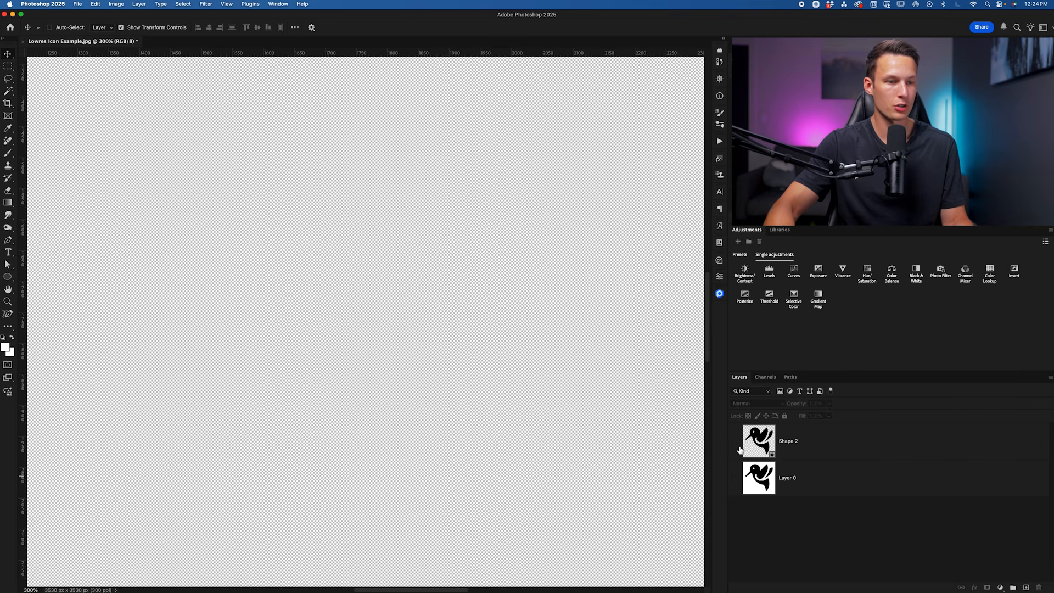
{"action": "left_click", "coordinate": [736, 442]}
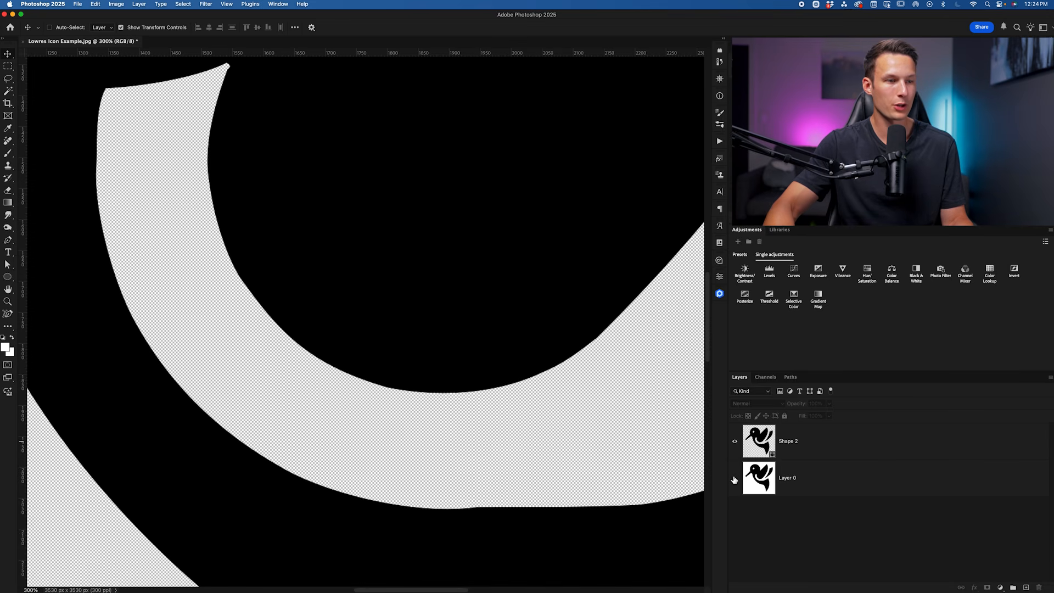
- Delete the extra anchor point at the rounded lower tip of the rear wing in Shape 2 using the Direct Selection Tool
{"action": "scroll", "coordinate": [384, 401], "scroll_direction": "up", "scroll_amount": 2}
{"action": "scroll", "coordinate": [385, 401], "scroll_direction": "left", "scroll_amount": 2}
{"action": "scroll", "coordinate": [454, 420], "scroll_direction": "right", "scroll_amount": 10}
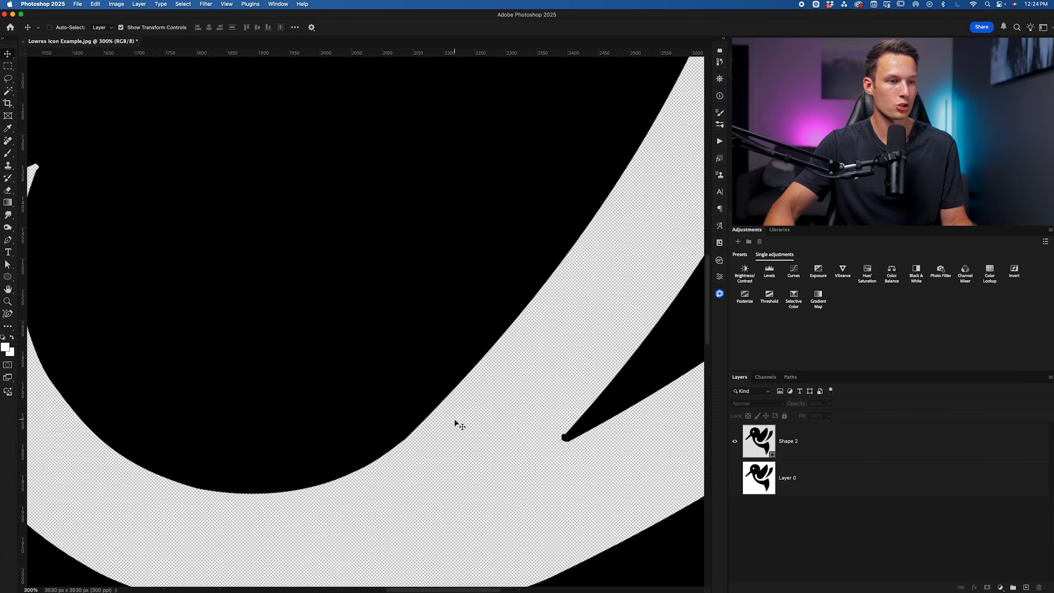
{"action": "scroll", "coordinate": [454, 420], "scroll_direction": "down", "scroll_amount": 4}
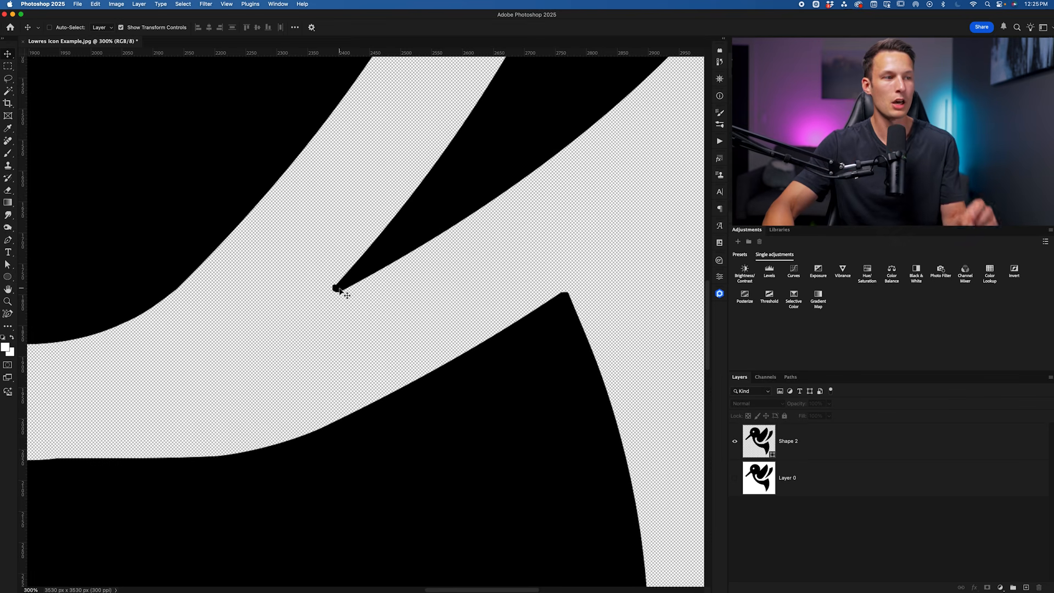
{"action": "scroll", "coordinate": [340, 289], "scroll_direction": "down", "scroll_amount": 1}
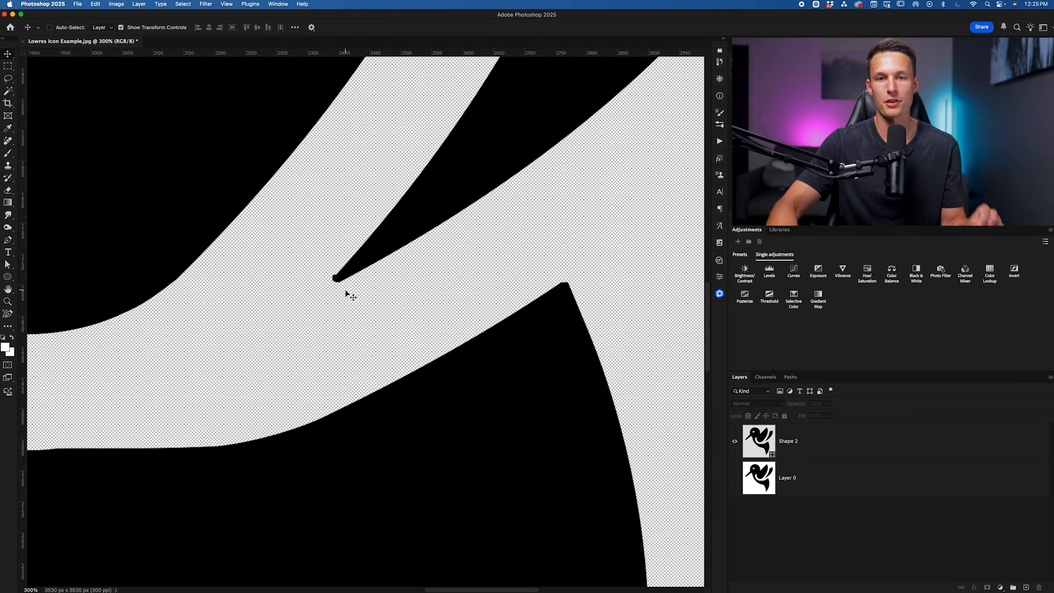
{"action": "left_click", "coordinate": [801, 438]}
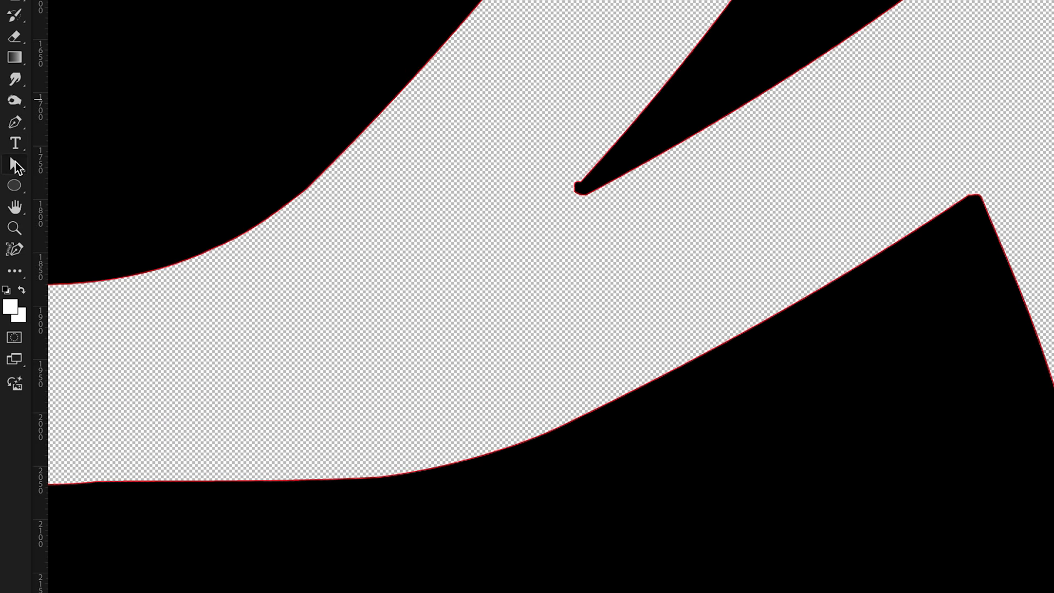
{"action": "right_click", "coordinate": [15, 162]}
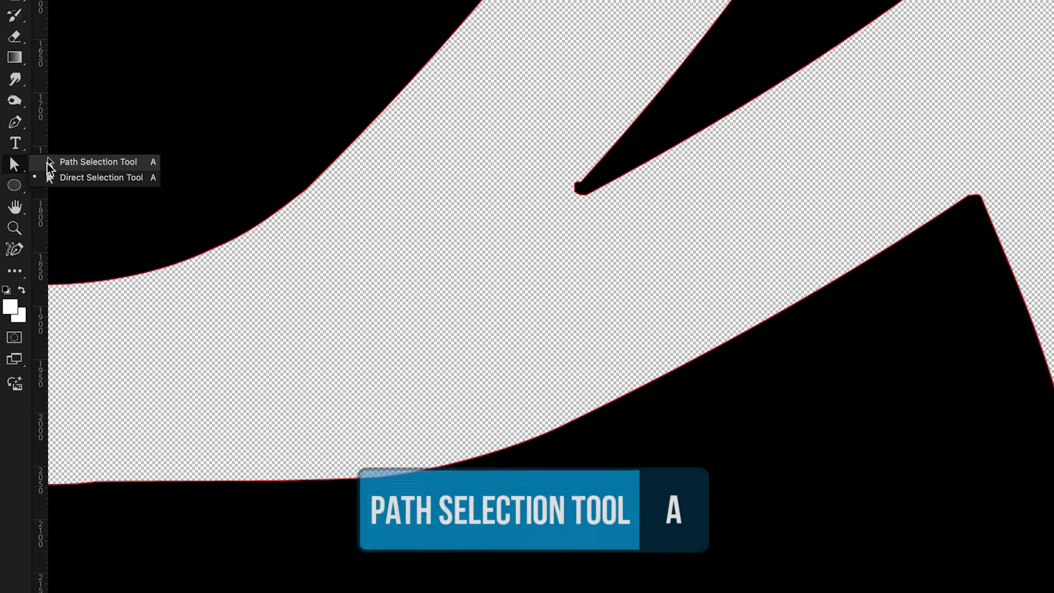
{"action": "left_click", "coordinate": [90, 177]}
{"action": "scroll", "coordinate": [647, 160], "scroll_direction": "up", "scroll_amount": 1}
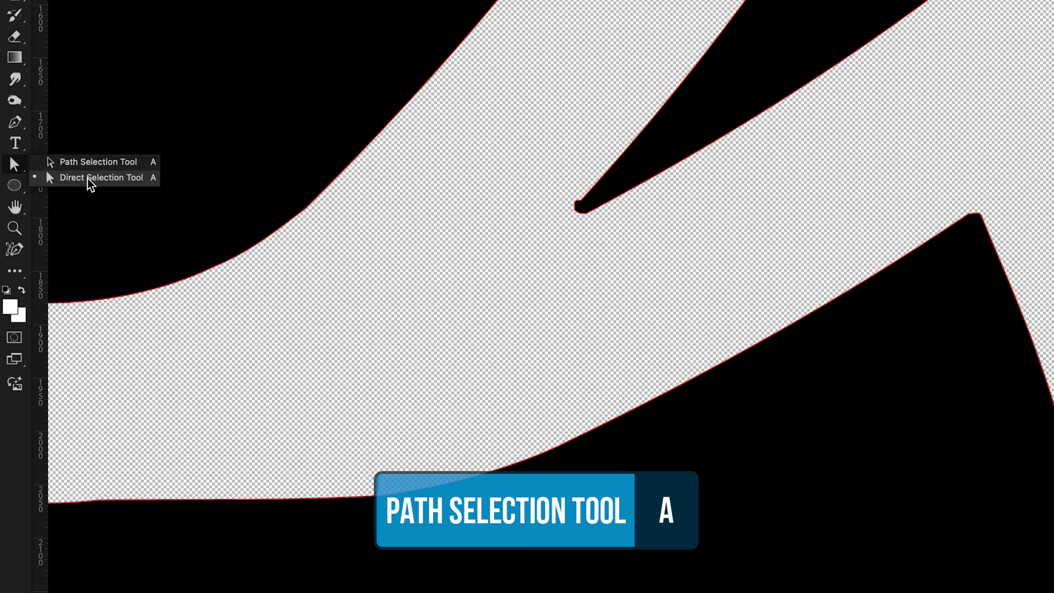
{"action": "left_click", "coordinate": [624, 158]}
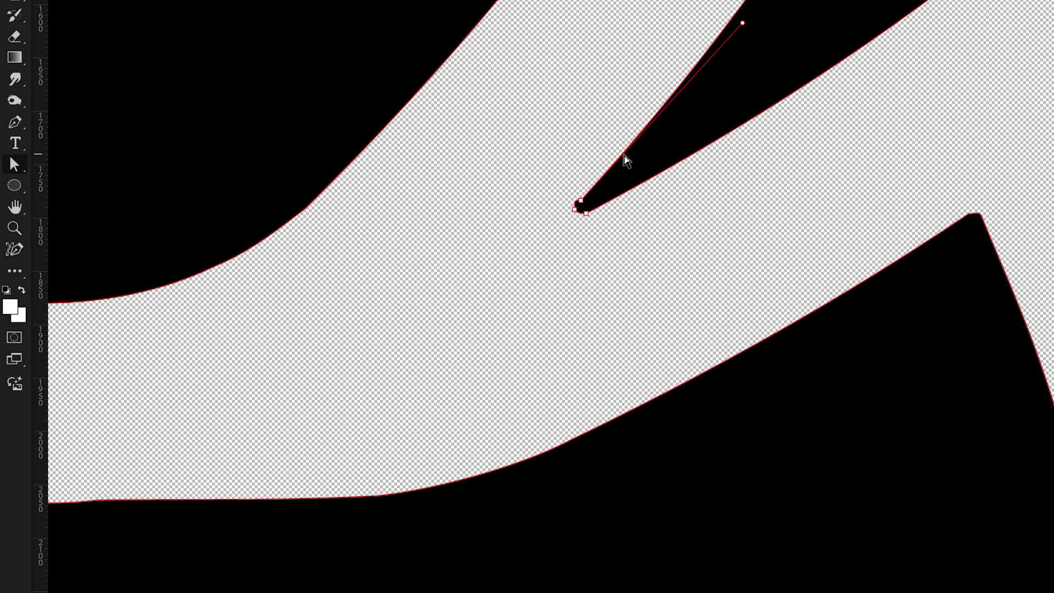
{"action": "left_click", "coordinate": [576, 211]}
{"action": "right_click", "coordinate": [576, 211]}
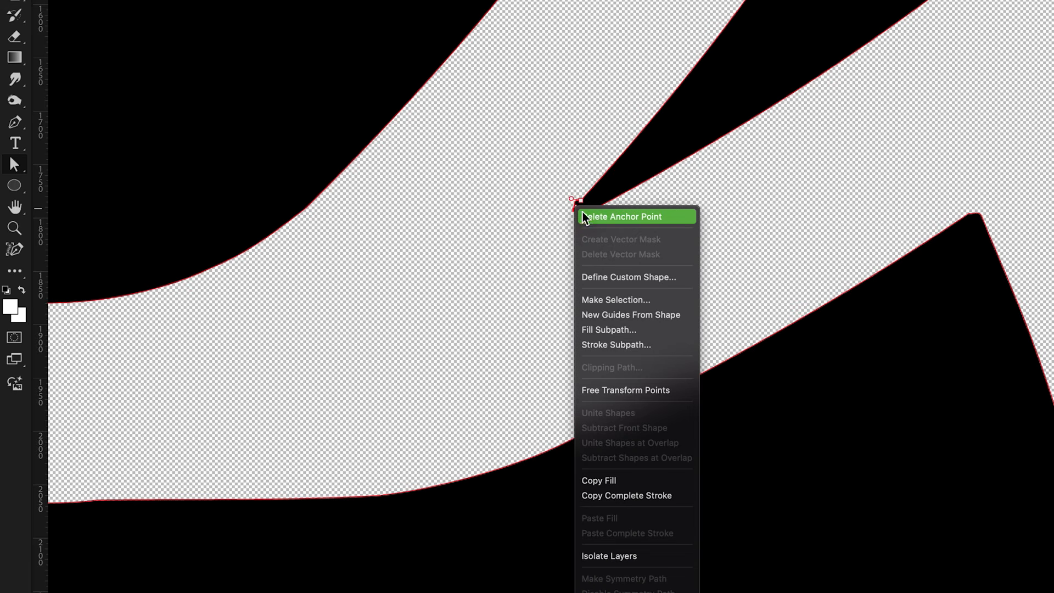
{"action": "left_click", "coordinate": [598, 218]}
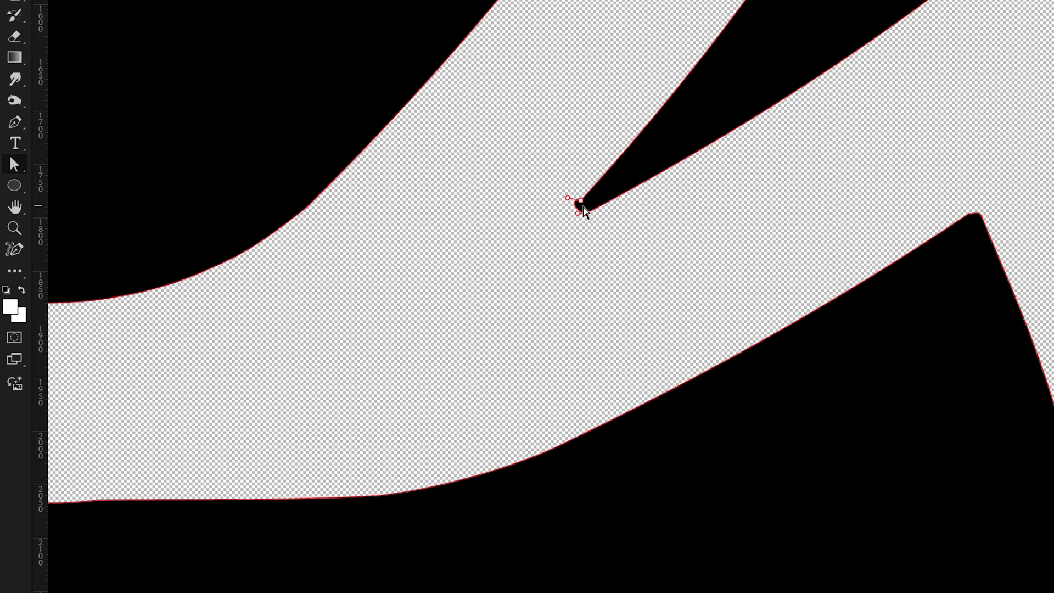
- Straighten the blunt lower tip of the rear wing by adjusting the direction handles of its two anchor points
{"action": "key", "text": "ctrl+plus"}
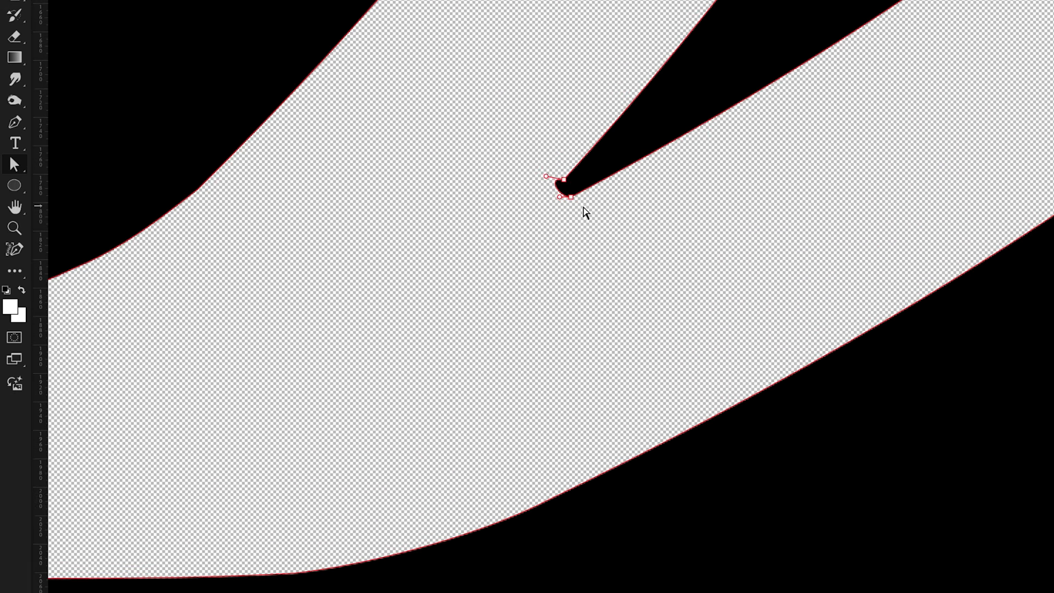
{"action": "left_click", "coordinate": [565, 180]}
{"action": "left_click", "coordinate": [570, 197]}
{"action": "left_click", "coordinate": [567, 185]}
{"action": "left_click", "coordinate": [564, 181]}
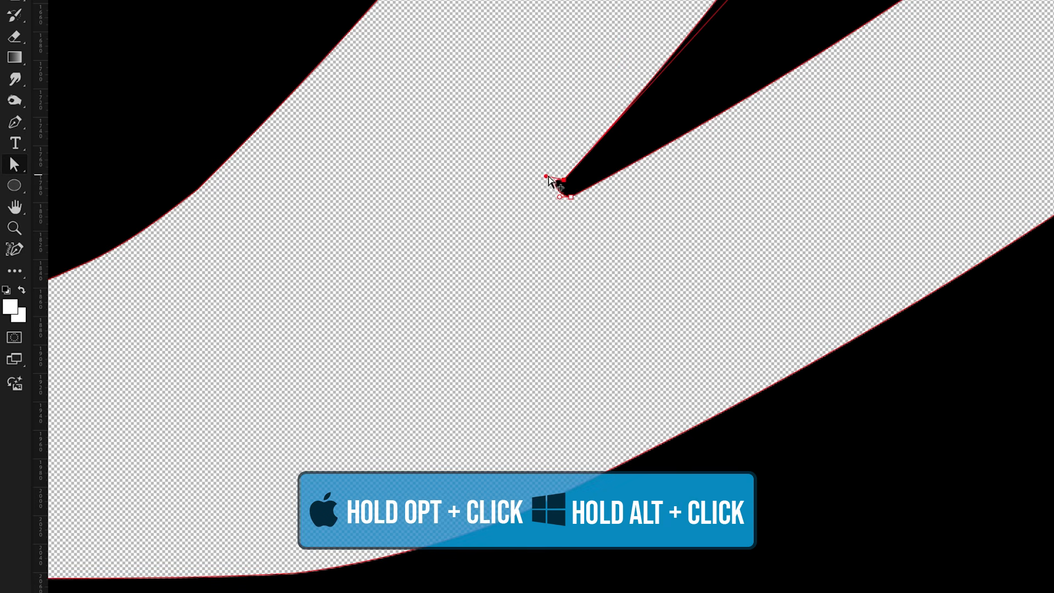
{"action": "left_click_drag", "start_coordinate": [546, 176], "coordinate": [558, 196]}
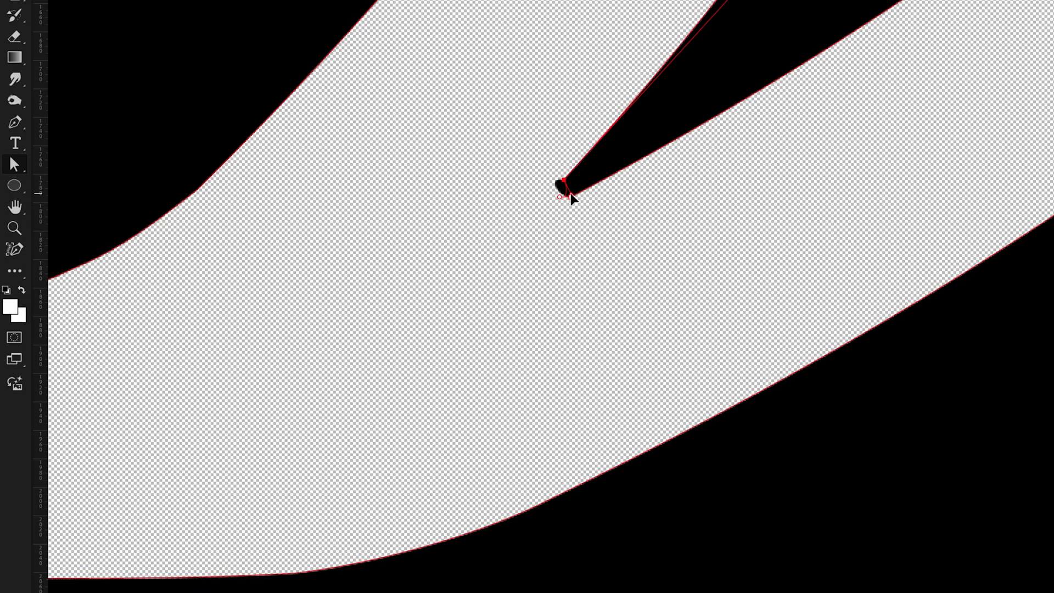
{"action": "left_click_drag", "start_coordinate": [570, 194], "coordinate": [571, 194]}
{"action": "left_click", "coordinate": [571, 197]}
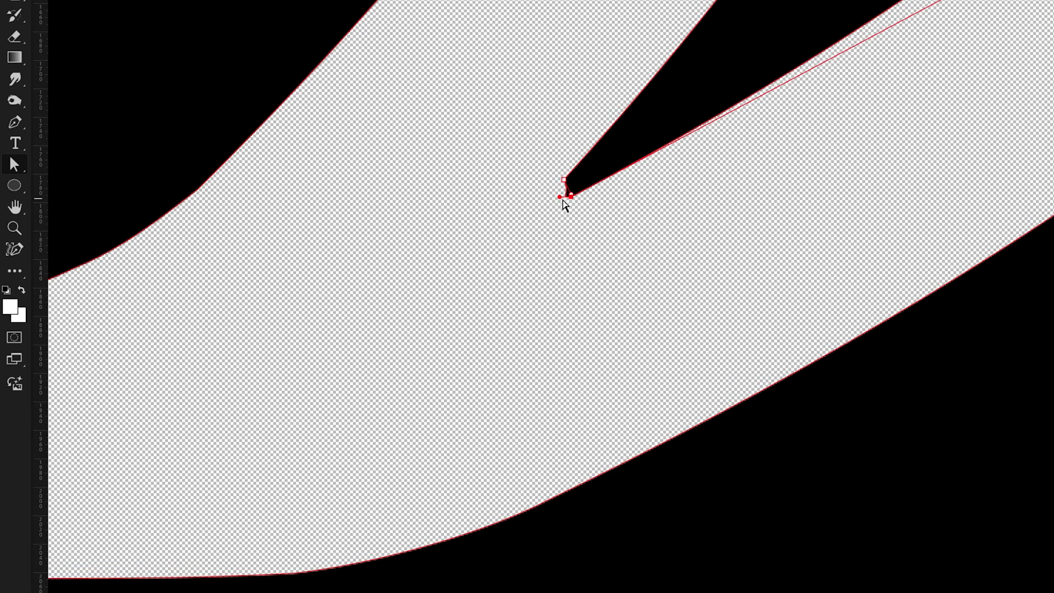
{"action": "left_click_drag", "start_coordinate": [560, 197], "coordinate": [564, 186]}
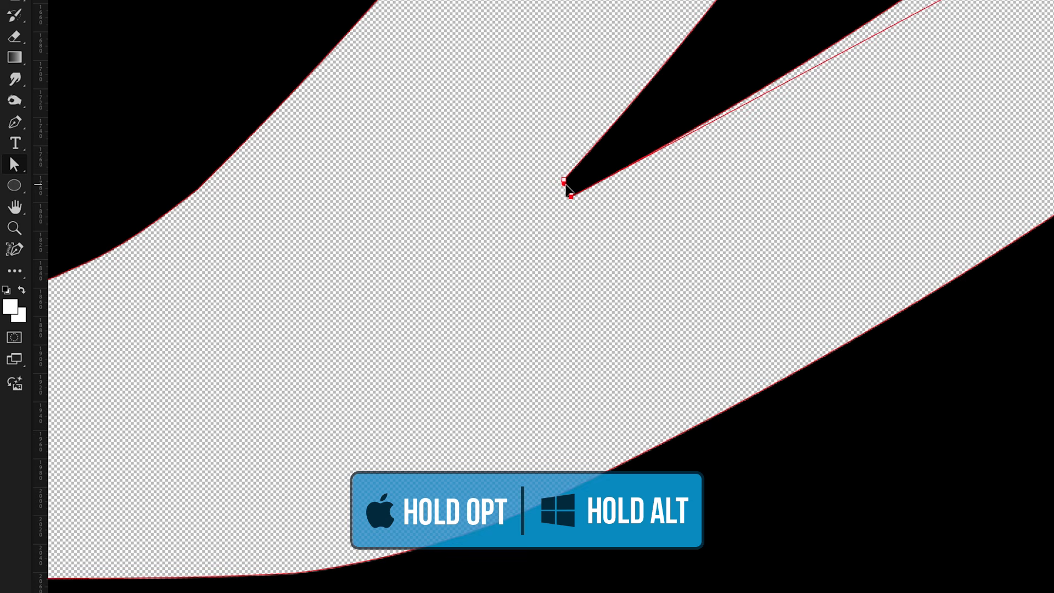
{"action": "key", "text": "Return"}
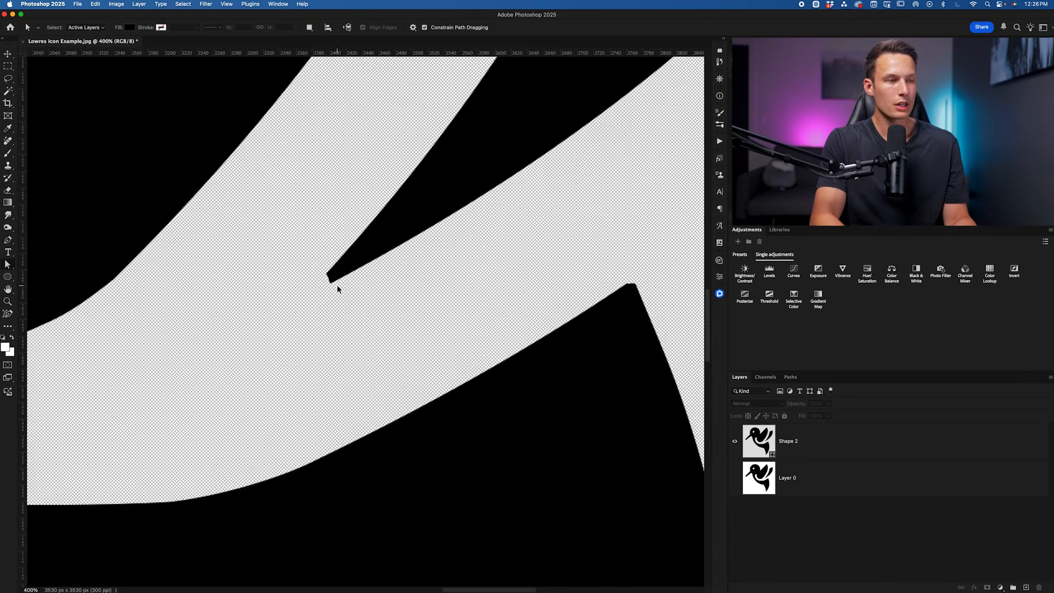
{"action": "key", "text": "super+0"}
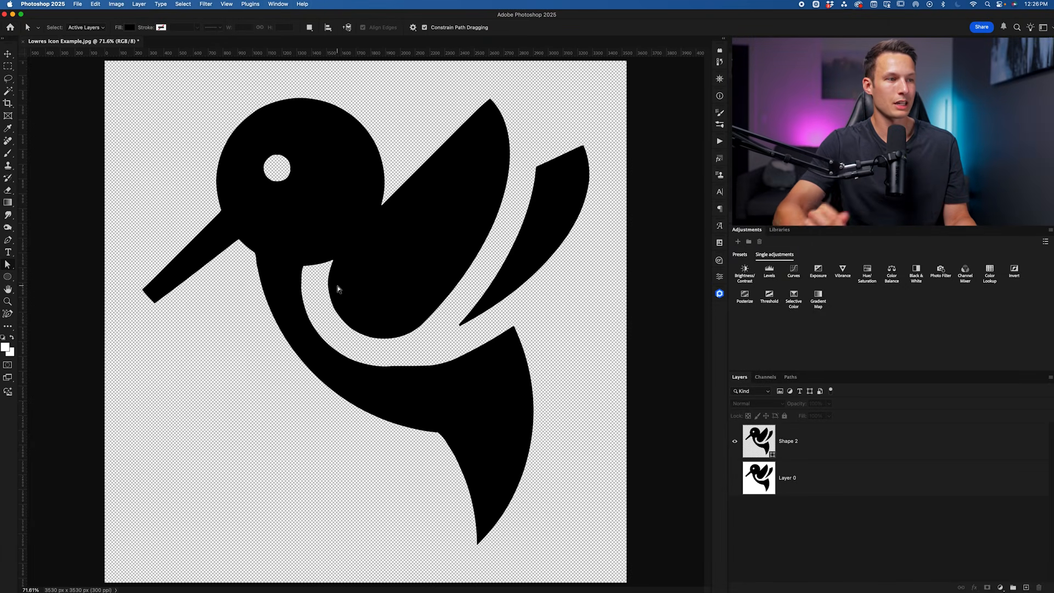